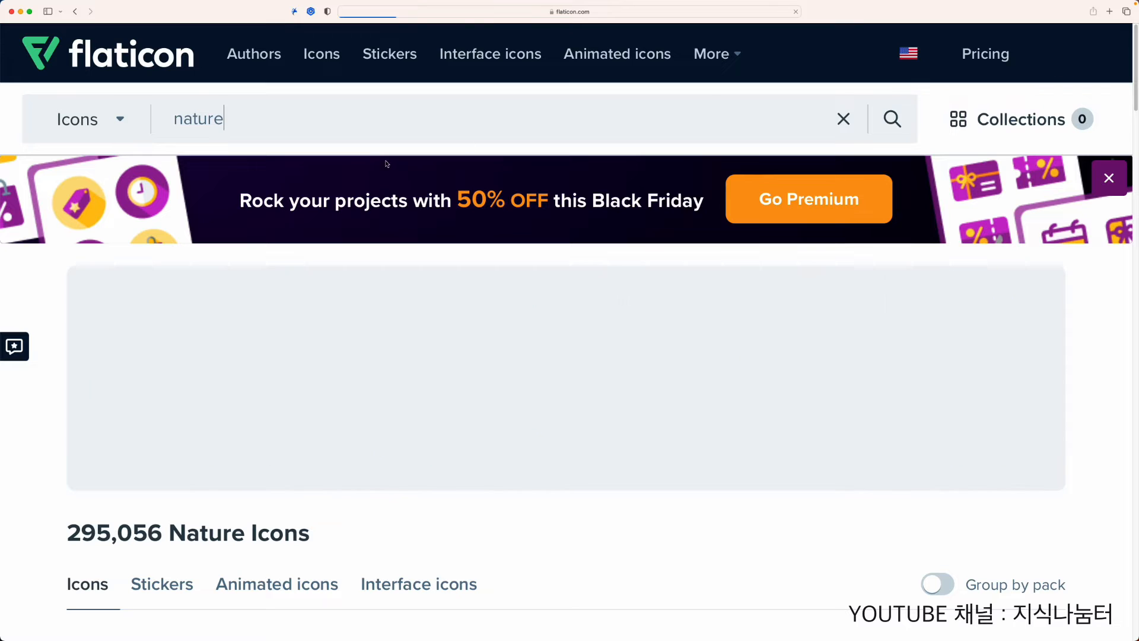
Step: Find the colour nature icon with mountains, sea and sun among the nature results and download it for free
{"action": "scroll", "coordinate": [319, 348], "scroll_direction": "down", "scroll_amount": 8}
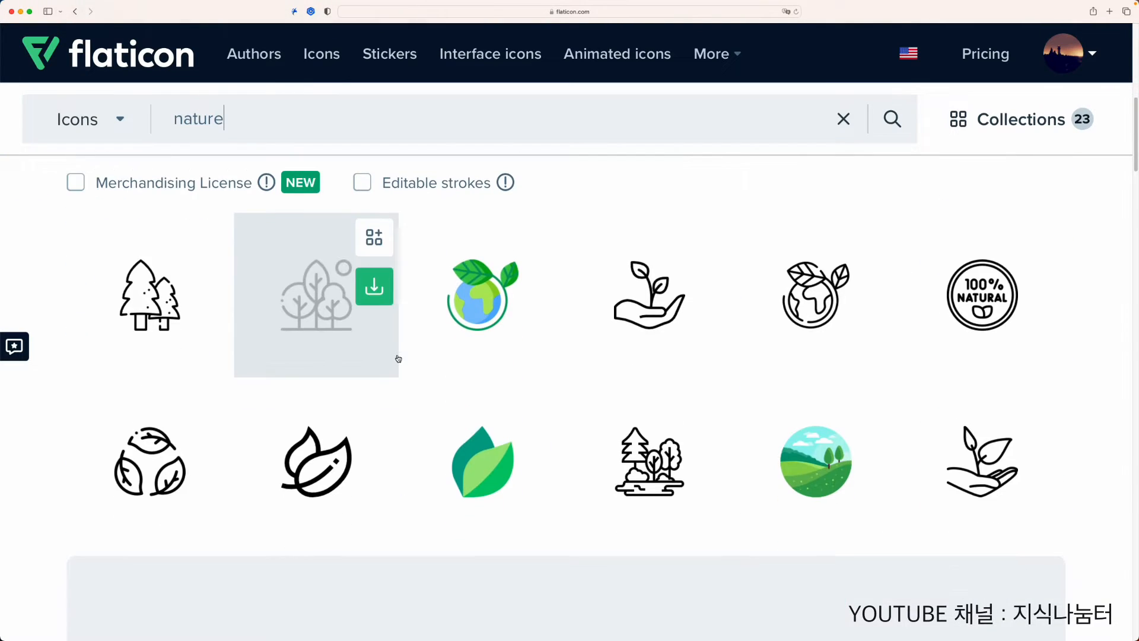
{"action": "scroll", "coordinate": [493, 407], "scroll_direction": "down", "scroll_amount": 8}
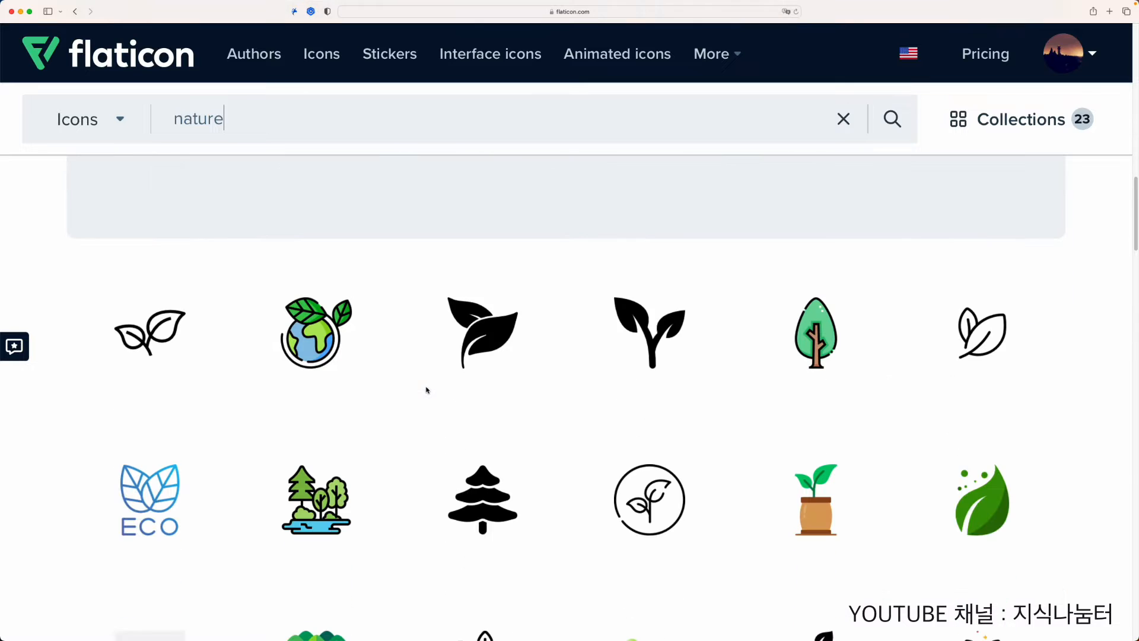
{"action": "scroll", "coordinate": [581, 414], "scroll_direction": "down", "scroll_amount": 5}
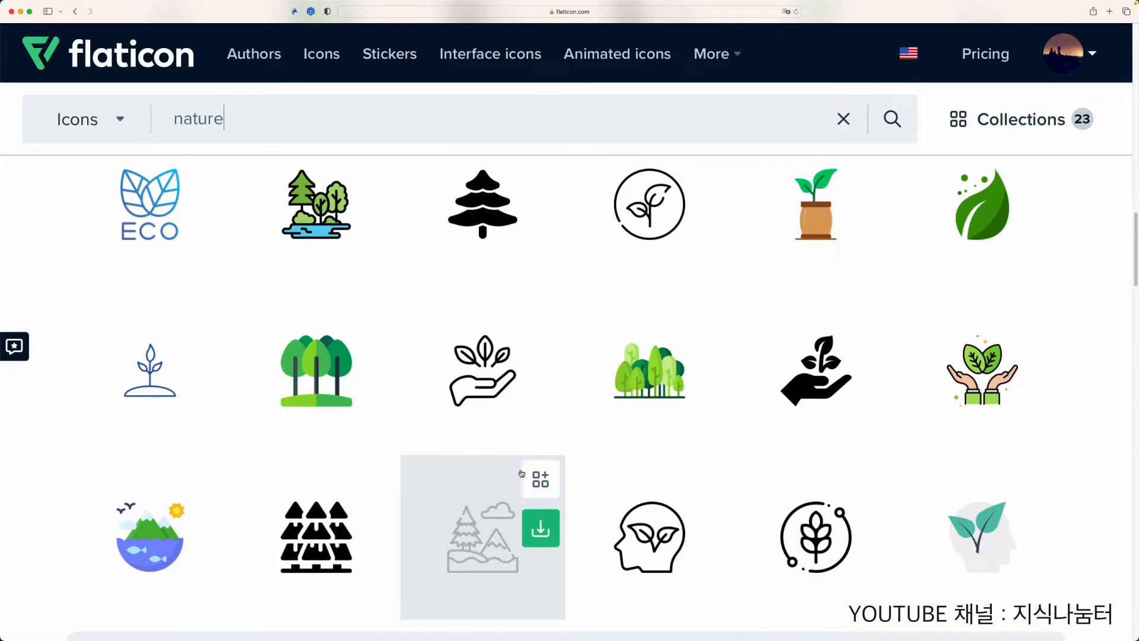
{"action": "scroll", "coordinate": [510, 481], "scroll_direction": "down", "scroll_amount": 1}
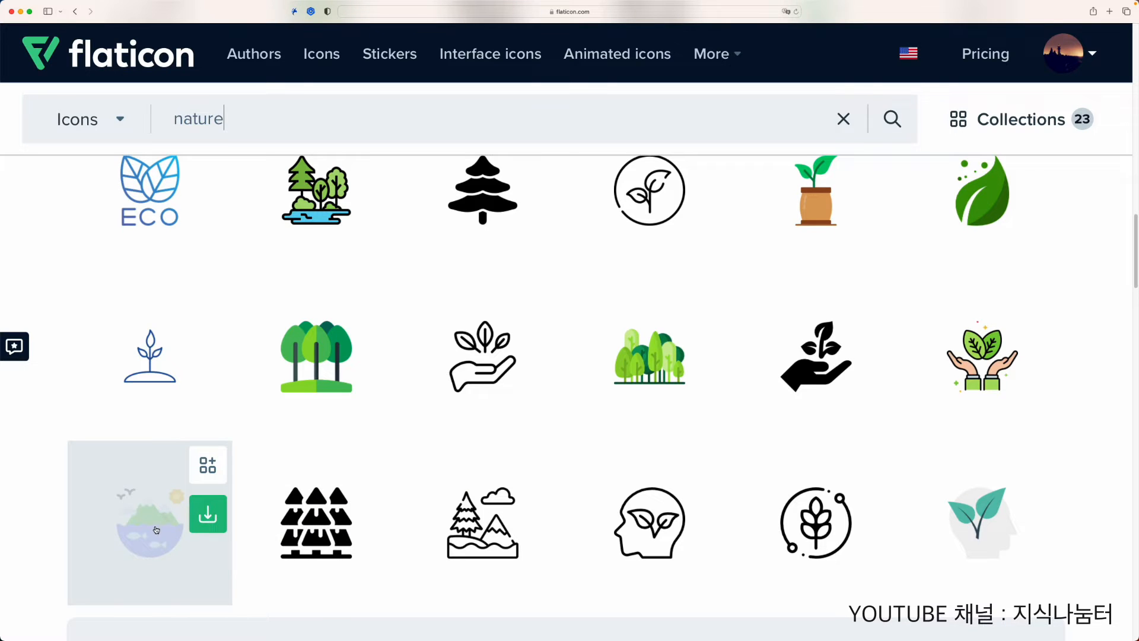
{"action": "left_click", "coordinate": [208, 517]}
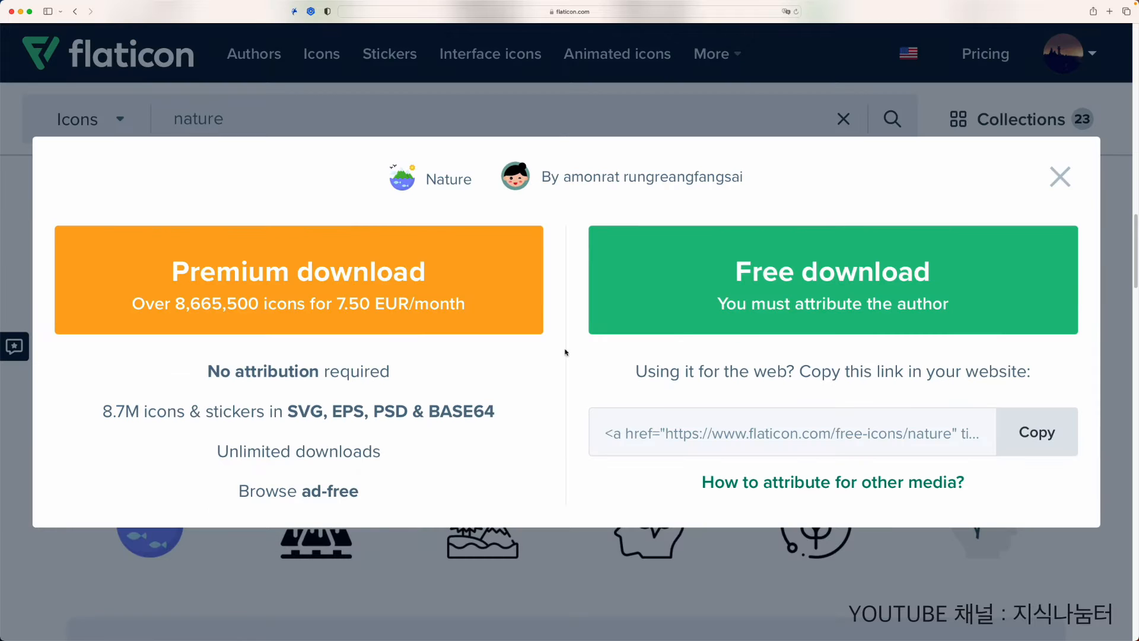
{"action": "left_click", "coordinate": [760, 308]}
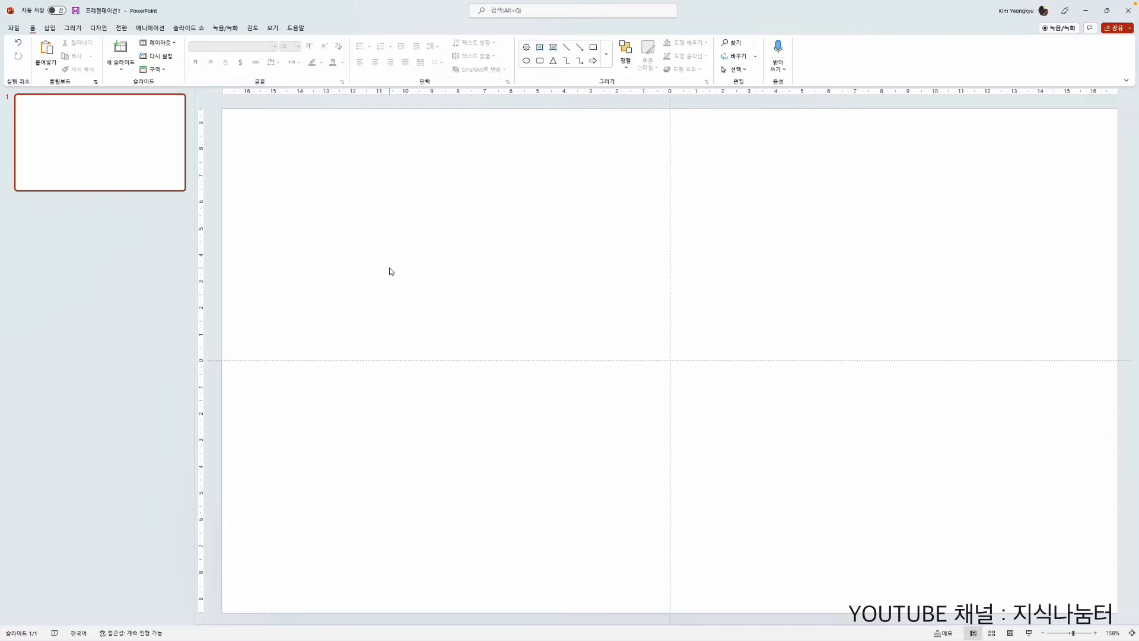
Step: In PowerPoint, insert the nature picture from this device's Downloads folder onto the blank slide
{"action": "left_click", "coordinate": [50, 29]}
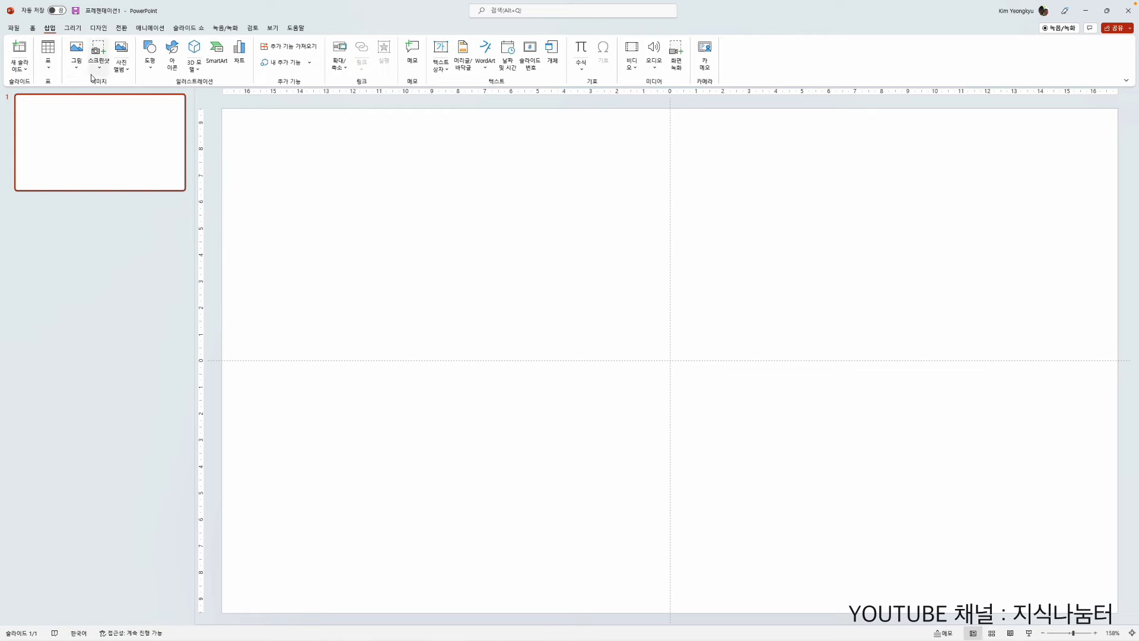
{"action": "left_click", "coordinate": [78, 58]}
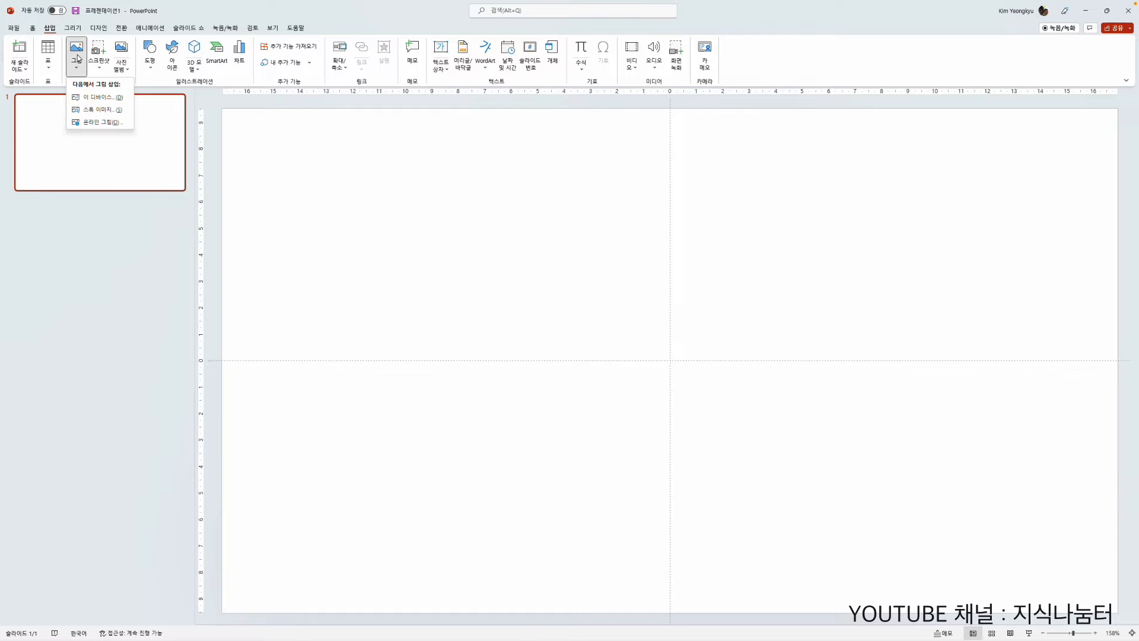
{"action": "left_click", "coordinate": [91, 97]}
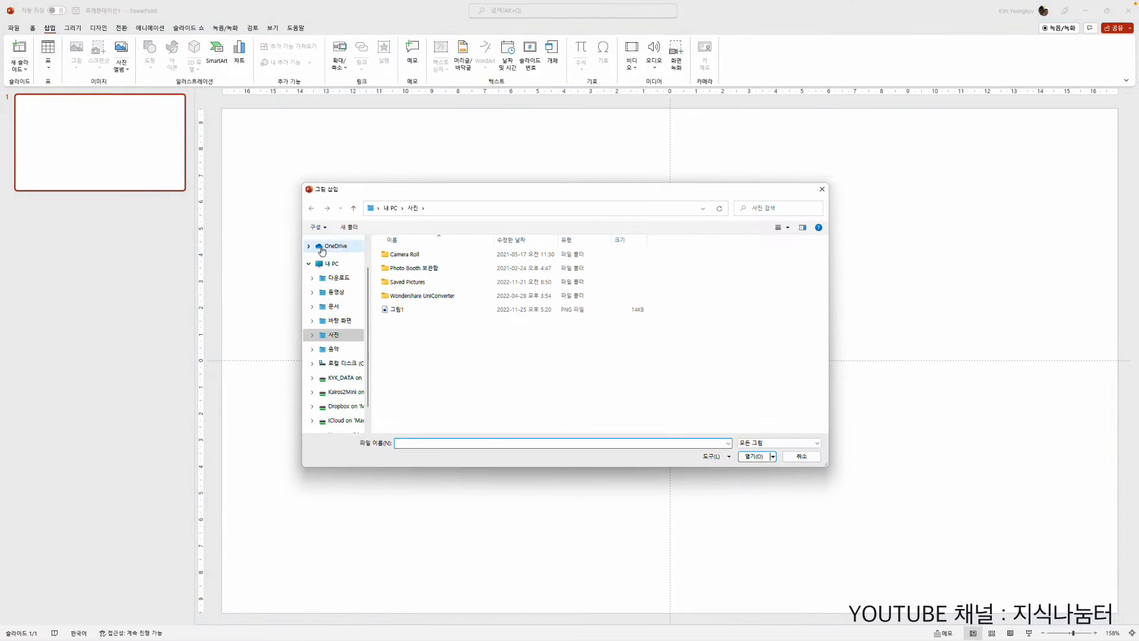
{"action": "left_click", "coordinate": [340, 277]}
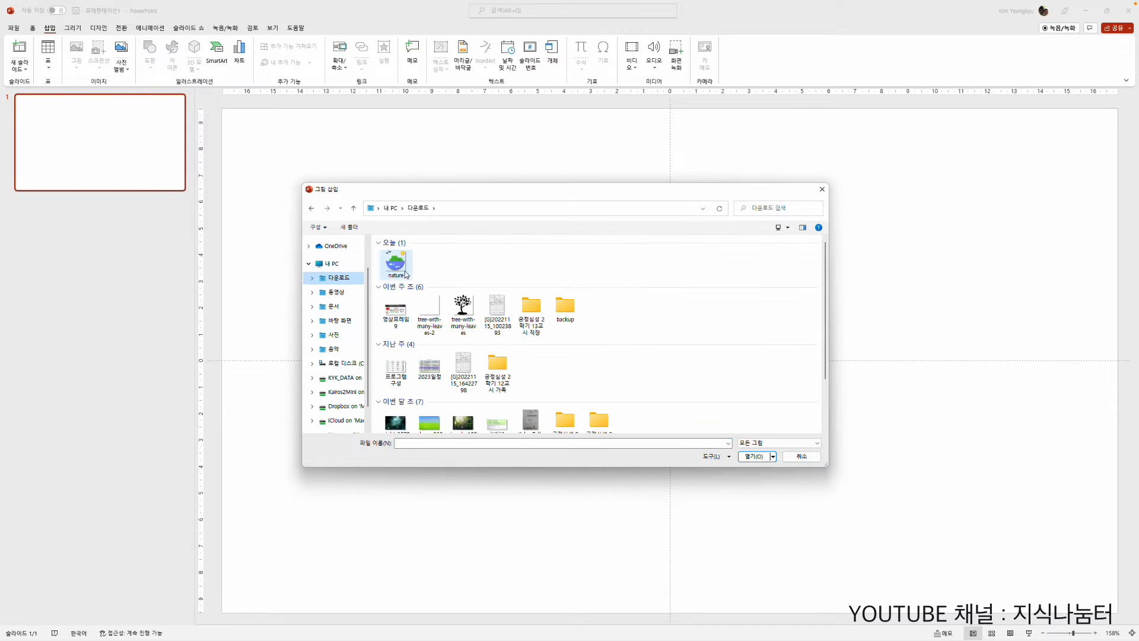
{"action": "left_click", "coordinate": [400, 267]}
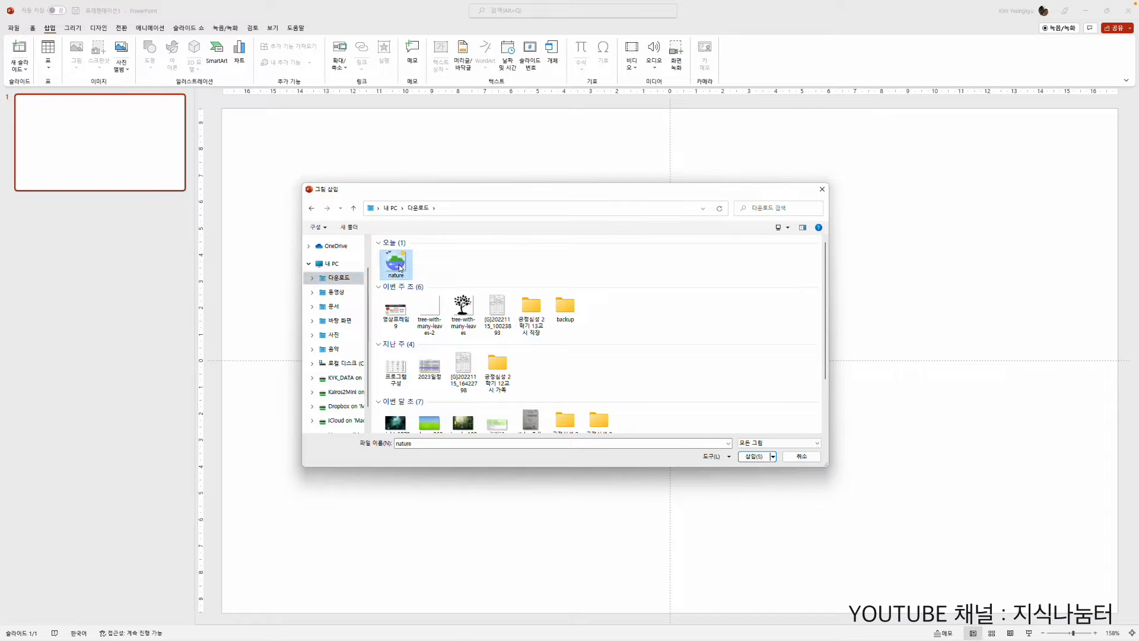
{"action": "left_click", "coordinate": [757, 457]}
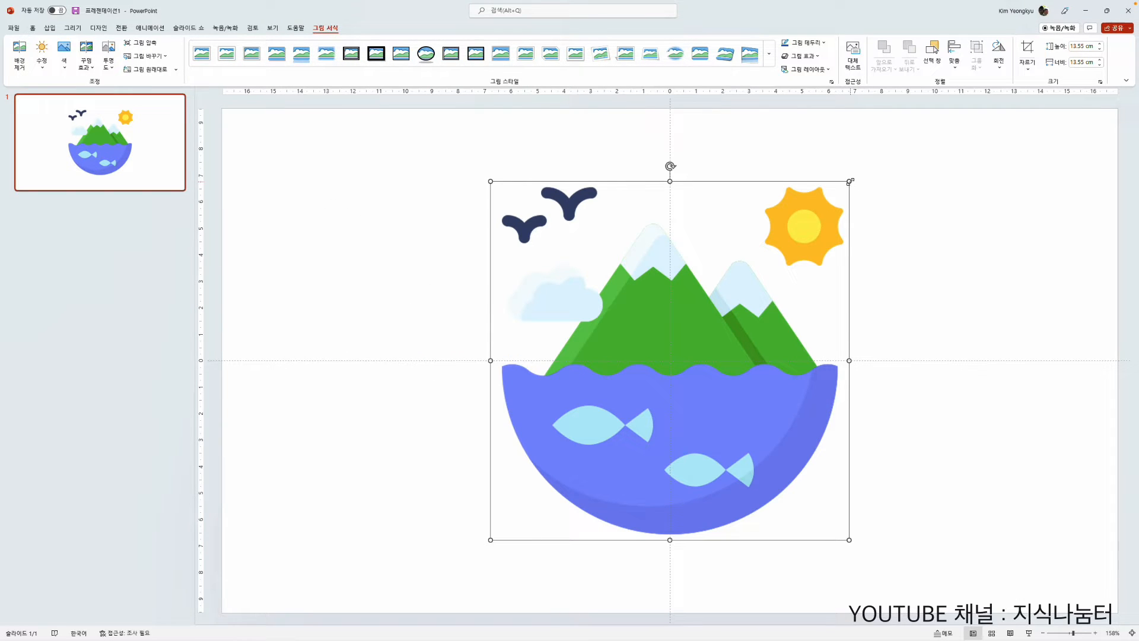
Step: Shrink the nature picture to about 6.19 cm square and place it in the slide's left half, near mid-height
{"action": "left_click_drag", "start_coordinate": [849, 181], "coordinate": [613, 418]}
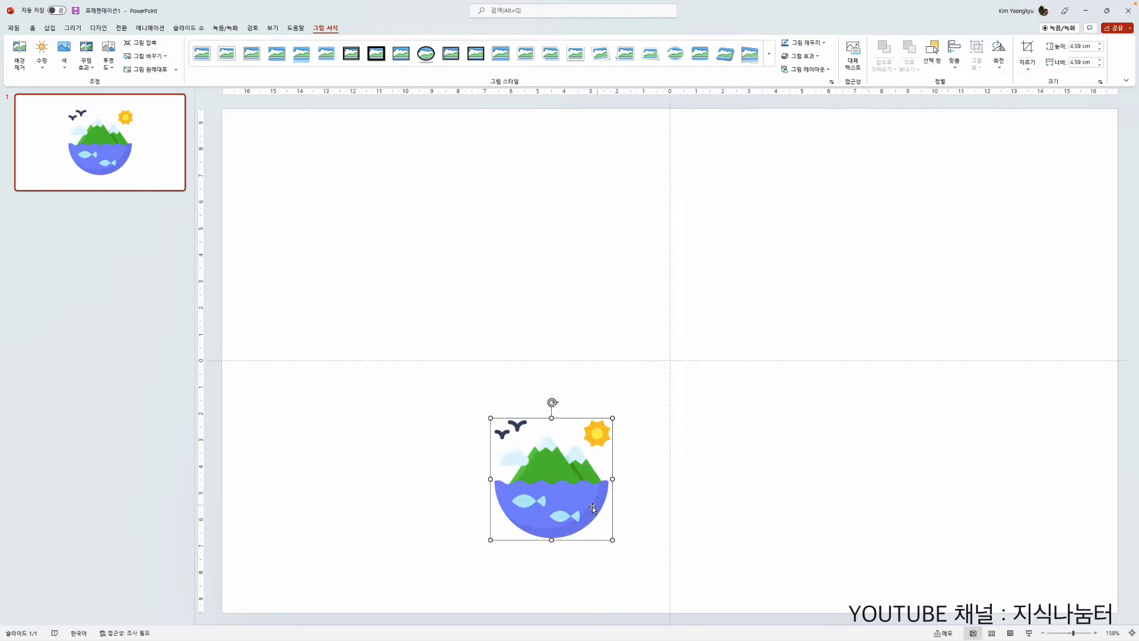
{"action": "left_click_drag", "start_coordinate": [551, 504], "coordinate": [432, 289]}
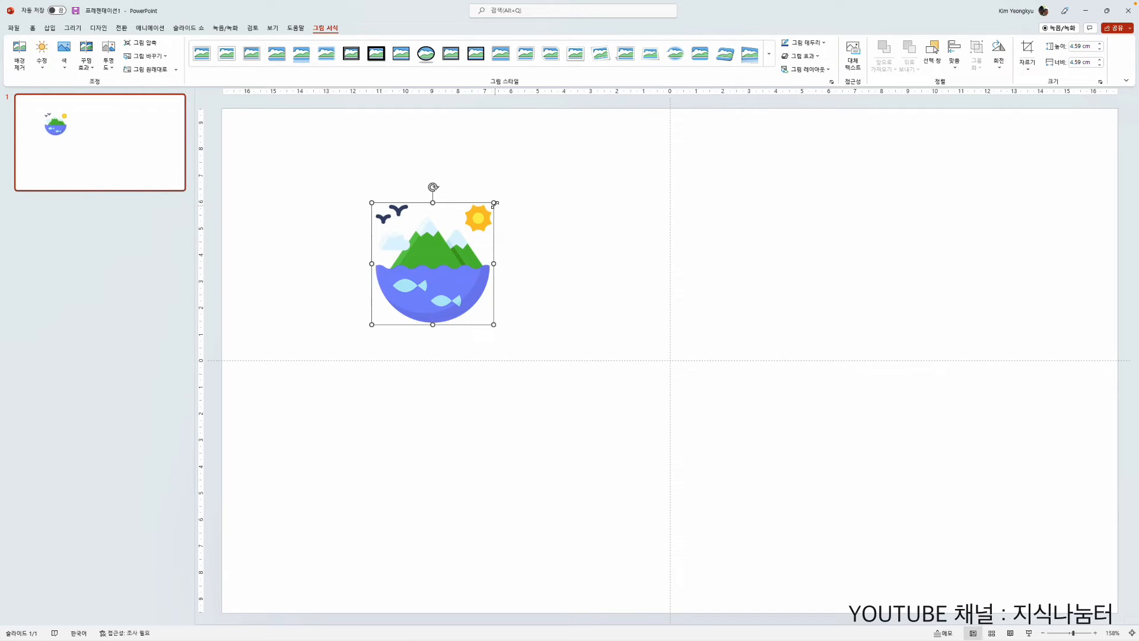
{"action": "left_click_drag", "start_coordinate": [492, 205], "coordinate": [581, 323]}
{"action": "left_click_drag", "start_coordinate": [534, 390], "coordinate": [448, 309]}
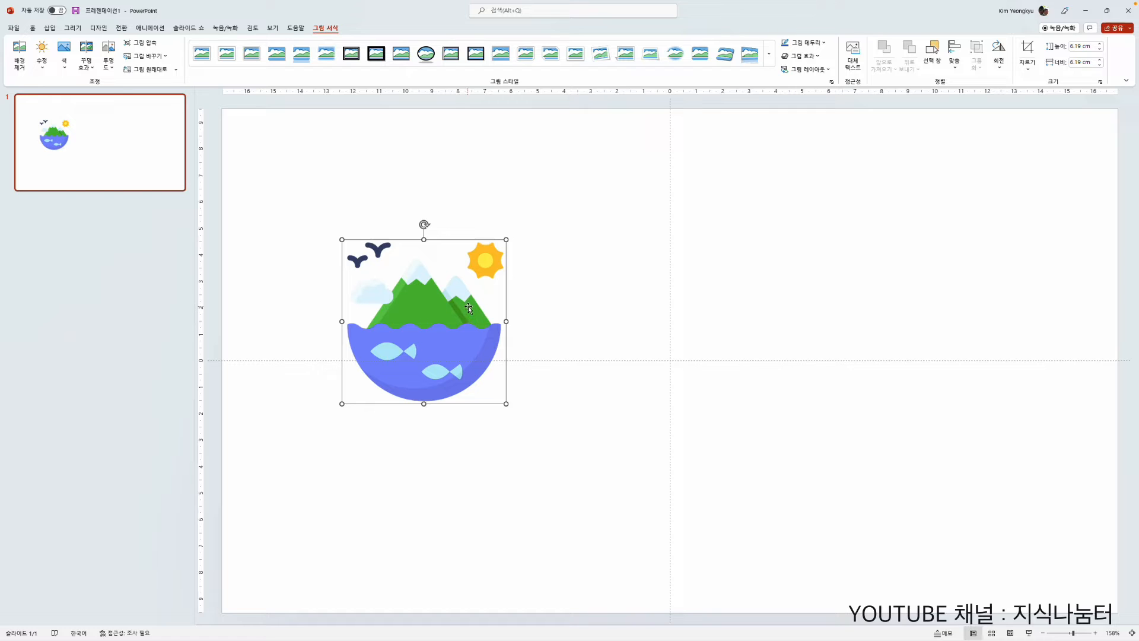
{"action": "left_click_drag", "start_coordinate": [419, 334], "coordinate": [413, 356]}
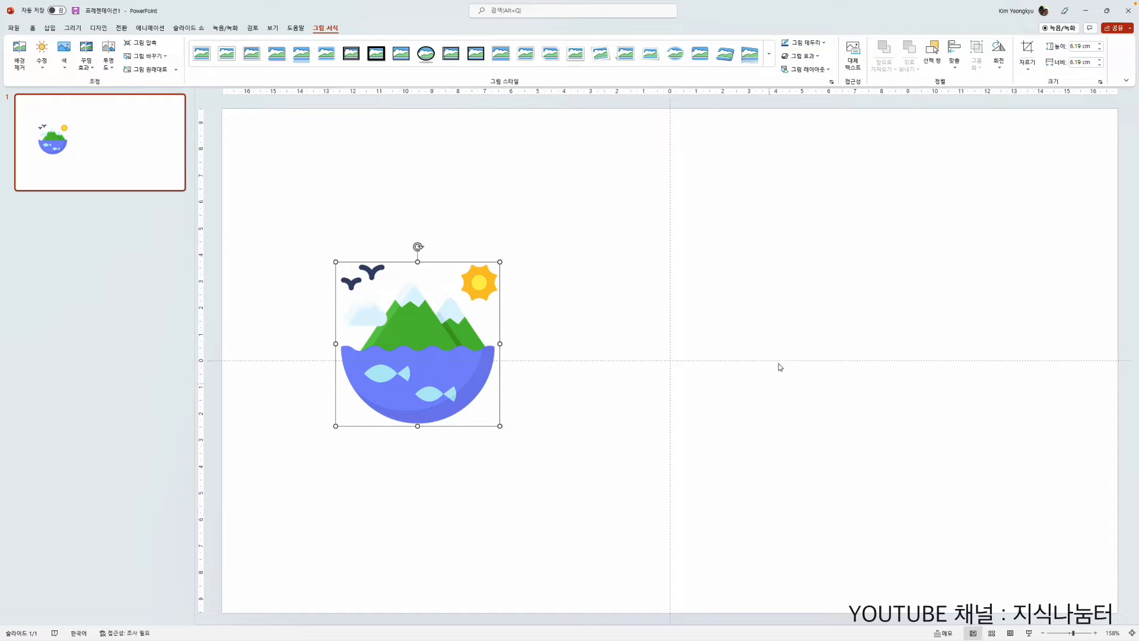
{"action": "left_click", "coordinate": [620, 259]}
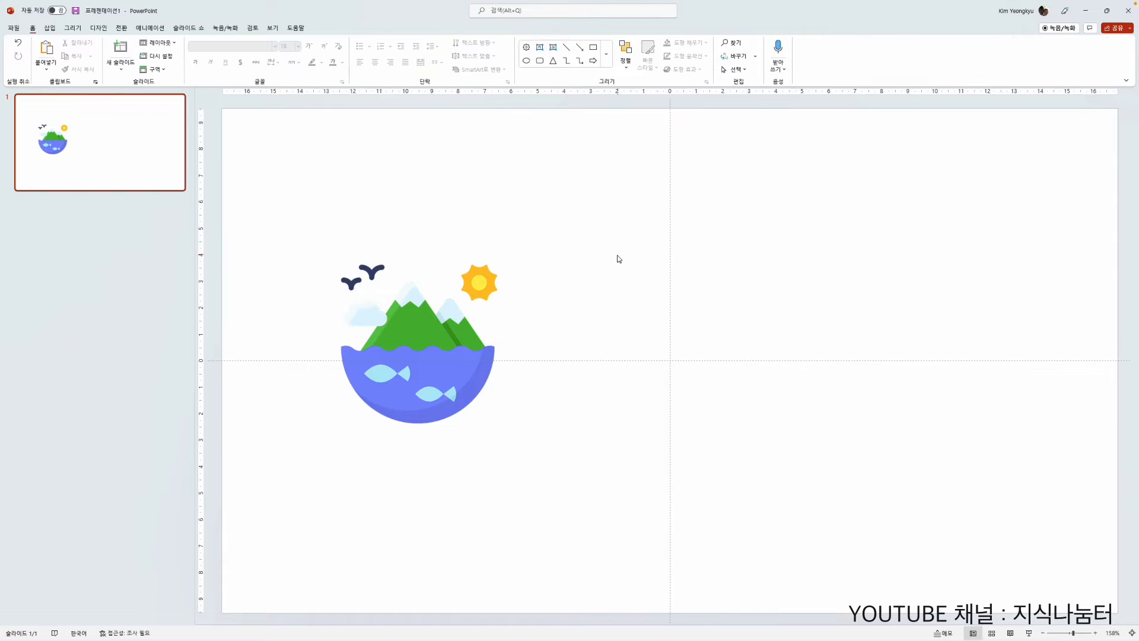
Step: Add a text box beside the nature picture reading 맑은세상주식회사
{"action": "left_click", "coordinate": [49, 28]}
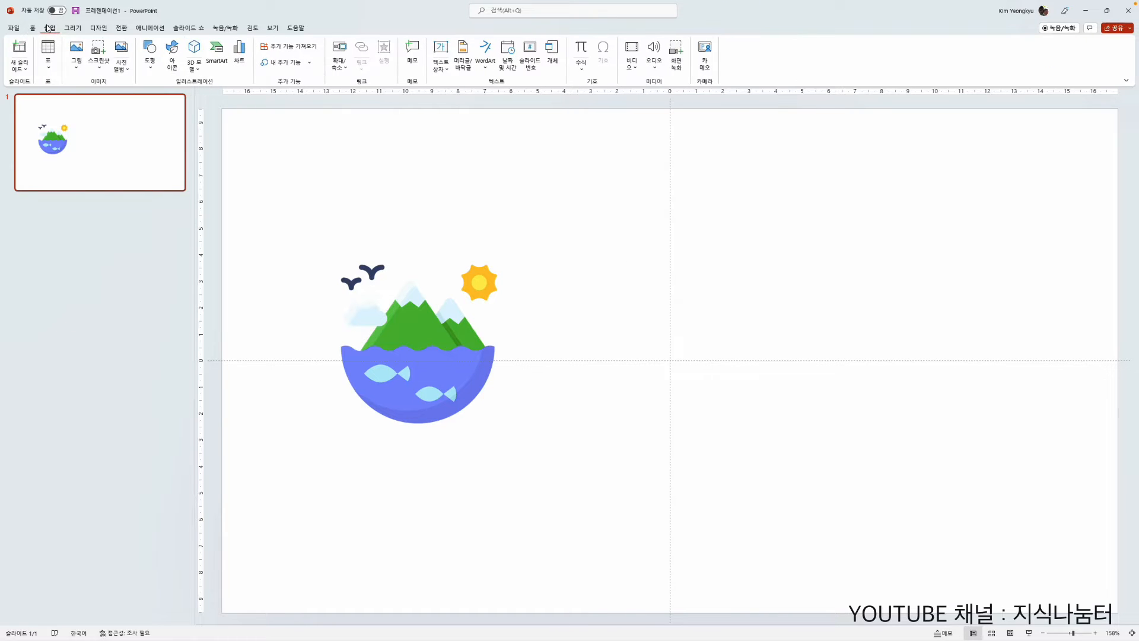
{"action": "left_click", "coordinate": [441, 55]}
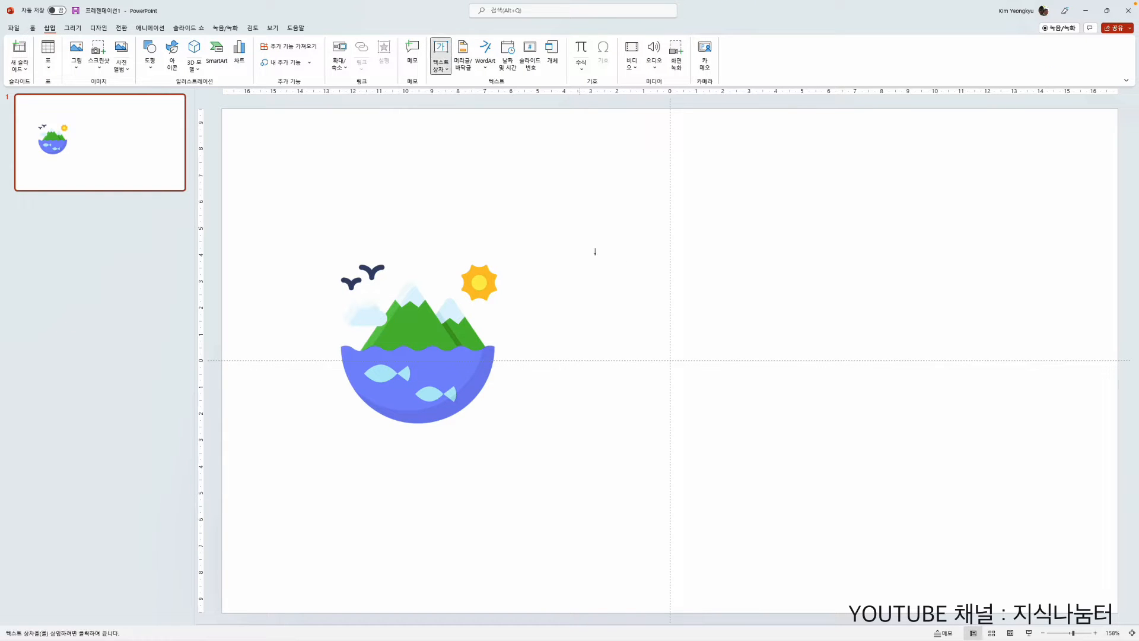
{"action": "left_click", "coordinate": [567, 339]}
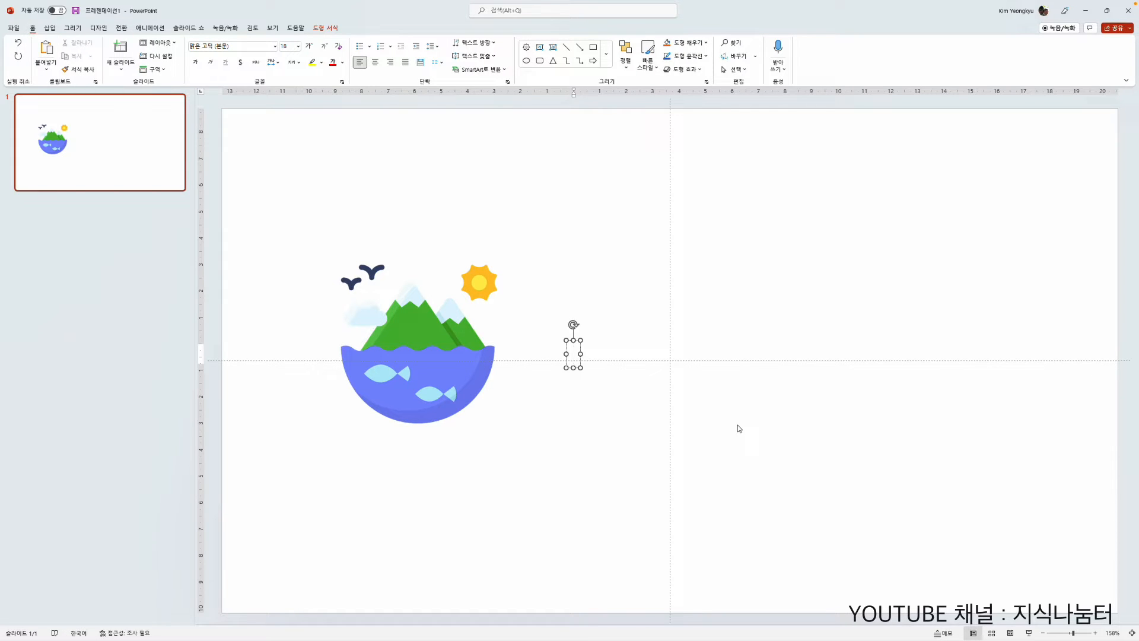
{"action": "type", "text": "akfr"}
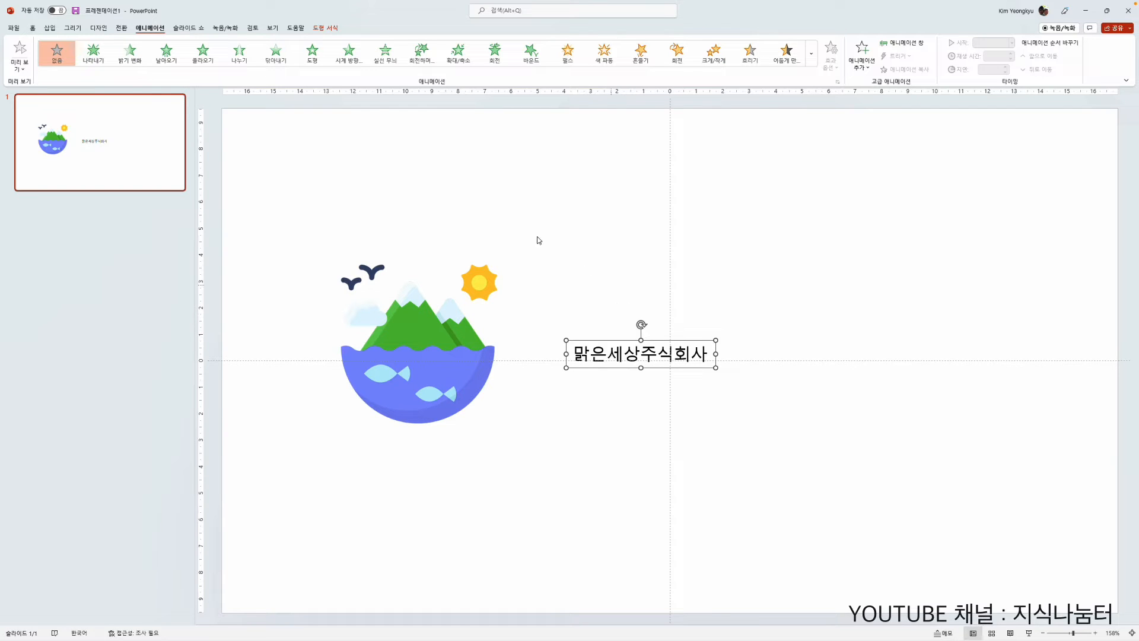
Step: Enlarge the company name text to 72 pt and move it close beside the nature picture
{"action": "left_click", "coordinate": [33, 28]}
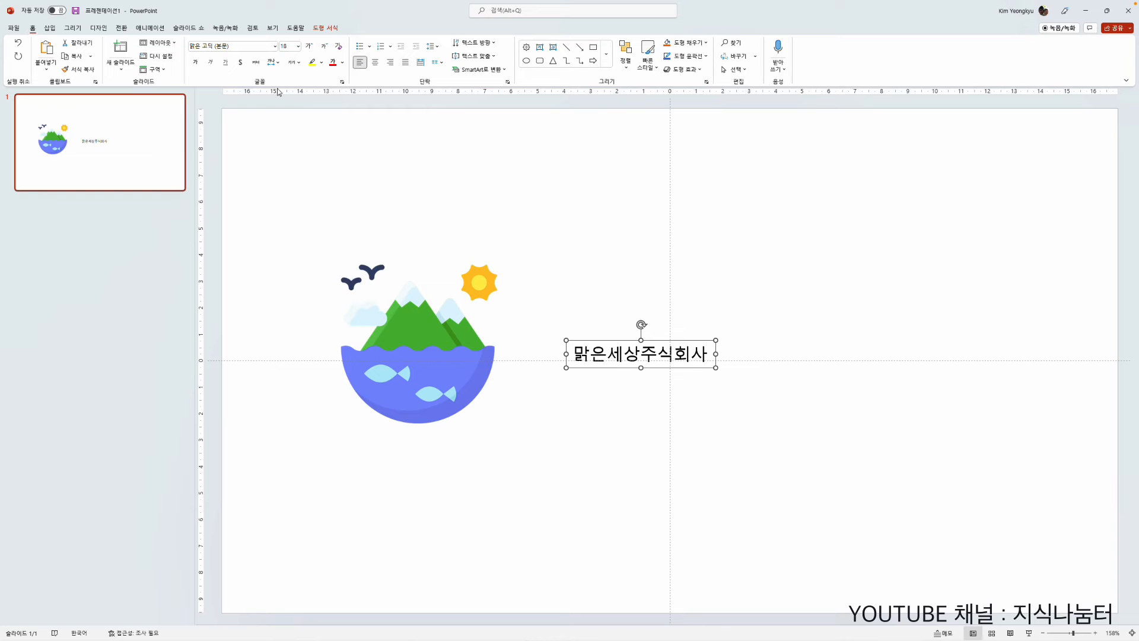
{"action": "left_click", "coordinate": [309, 47]}
{"action": "left_click", "coordinate": [309, 47]}
{"action": "left_click", "coordinate": [309, 47]}
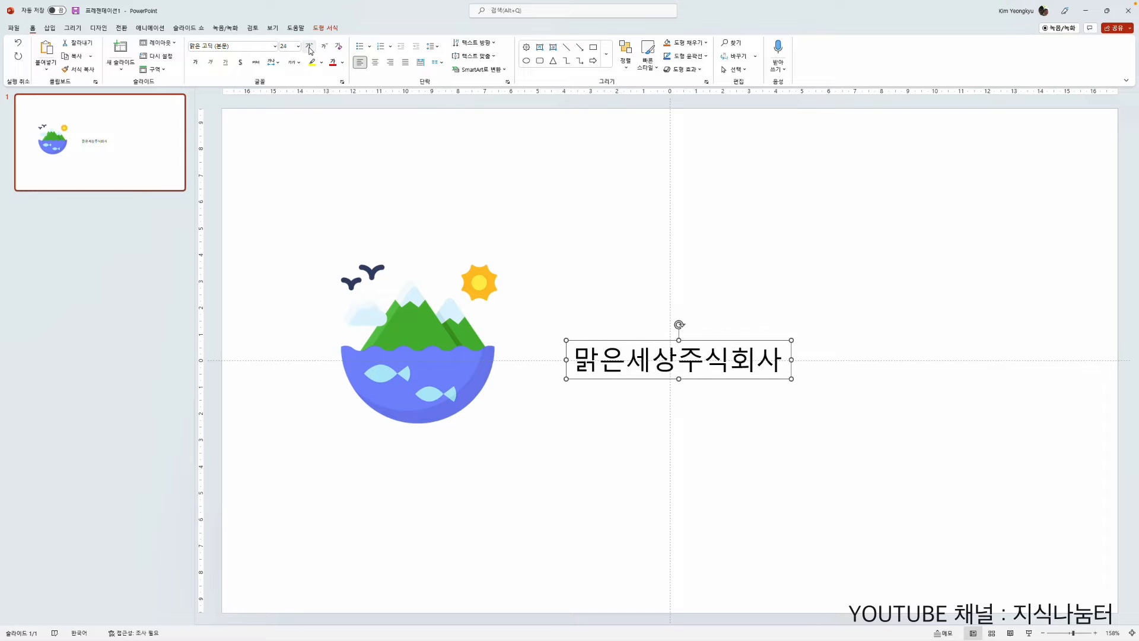
{"action": "left_click", "coordinate": [309, 47]}
{"action": "left_click", "coordinate": [309, 47]}
{"action": "left_click", "coordinate": [309, 47]}
{"action": "left_click", "coordinate": [309, 47]}
{"action": "left_click", "coordinate": [310, 47]}
{"action": "left_click", "coordinate": [309, 47]}
{"action": "left_click", "coordinate": [309, 47]}
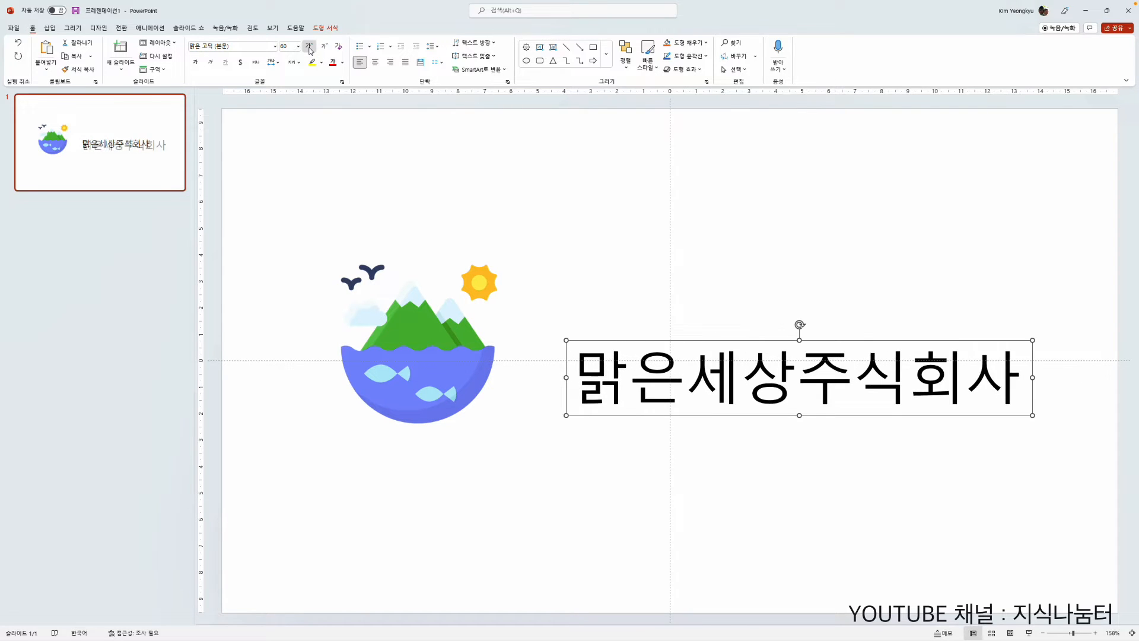
{"action": "left_click", "coordinate": [309, 47]}
{"action": "left_click_drag", "start_coordinate": [607, 342], "coordinate": [555, 322]}
{"action": "left_click", "coordinate": [308, 47]}
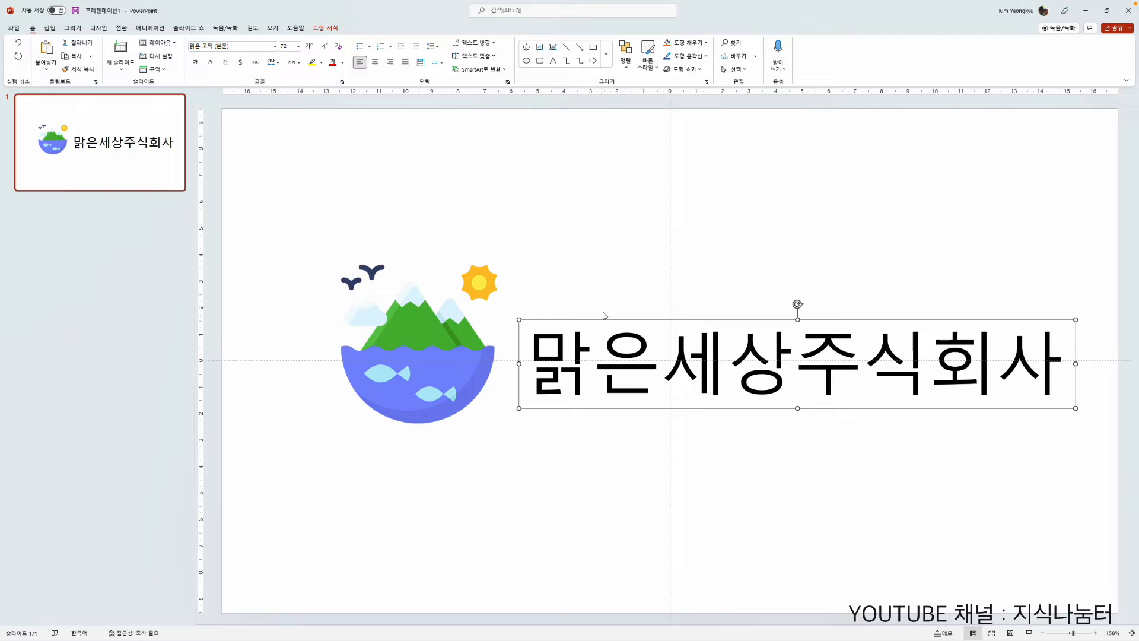
Step: Change the company name's font to HY견고딕 and nudge the text box slightly up and left
{"action": "left_click", "coordinate": [274, 47]}
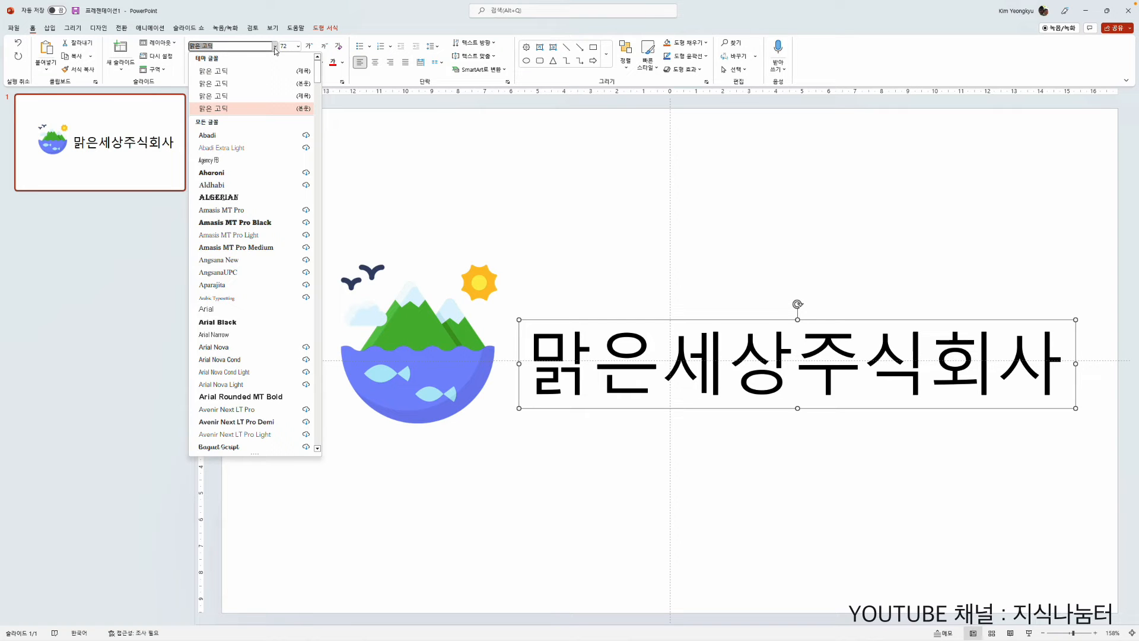
{"action": "scroll", "coordinate": [268, 247], "scroll_direction": "down", "scroll_amount": 15}
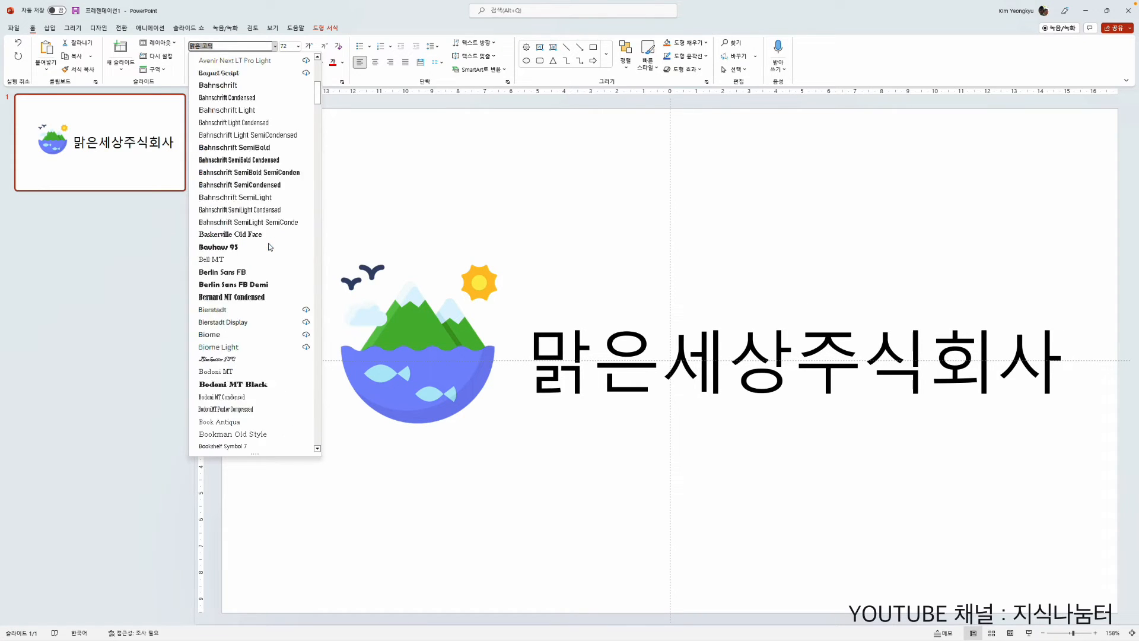
{"action": "scroll", "coordinate": [269, 247], "scroll_direction": "down", "scroll_amount": 5}
{"action": "left_click", "coordinate": [269, 247]}
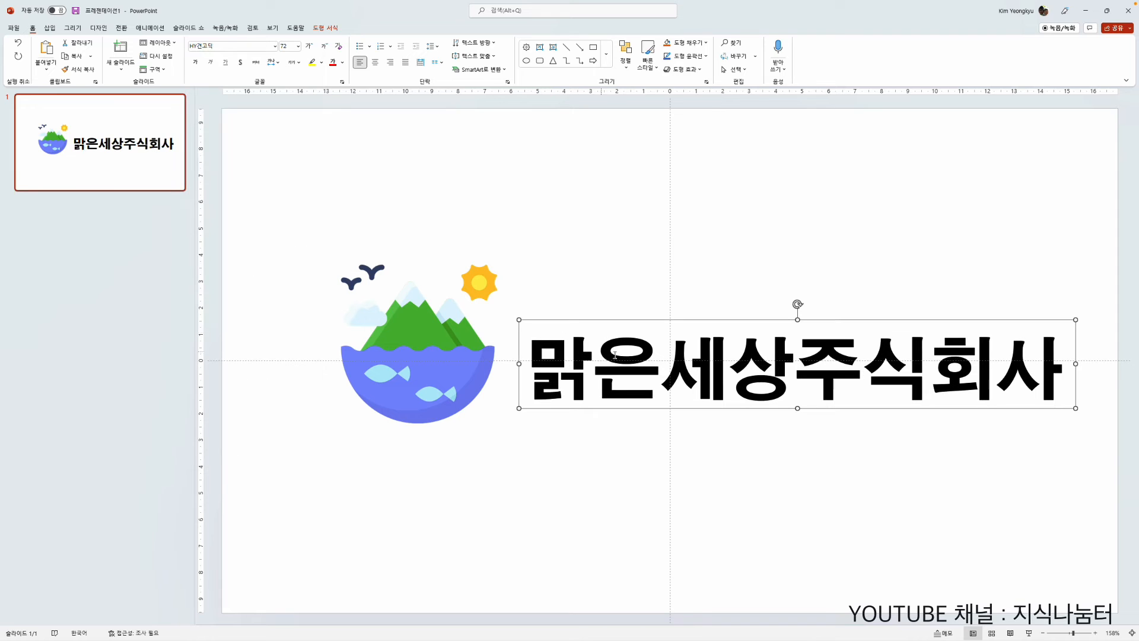
{"action": "left_click_drag", "start_coordinate": [635, 321], "coordinate": [632, 317]}
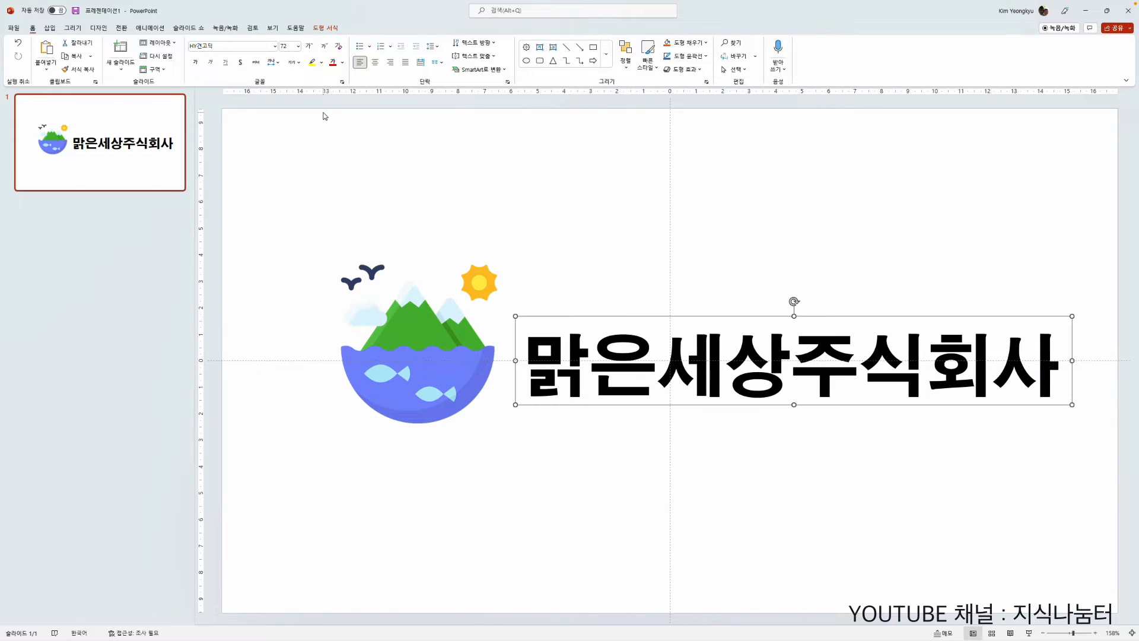
Step: Enlarge the company name to 80 pt and shift the text and the nature picture slightly to realign them
{"action": "left_click", "coordinate": [310, 47]}
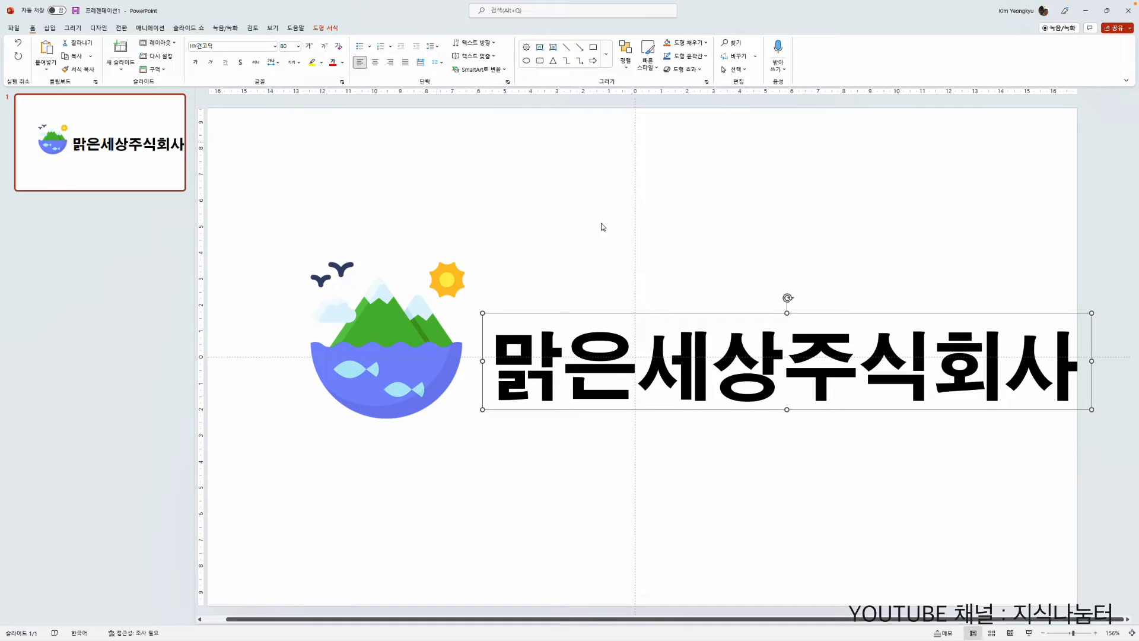
{"action": "left_click_drag", "start_coordinate": [606, 315], "coordinate": [600, 307]}
{"action": "left_click_drag", "start_coordinate": [371, 363], "coordinate": [361, 364]}
Step: Save the nature picture and company name together as a PNG picture named logo in the Pictures folder
{"action": "left_click_drag", "start_coordinate": [257, 202], "coordinate": [1109, 507]}
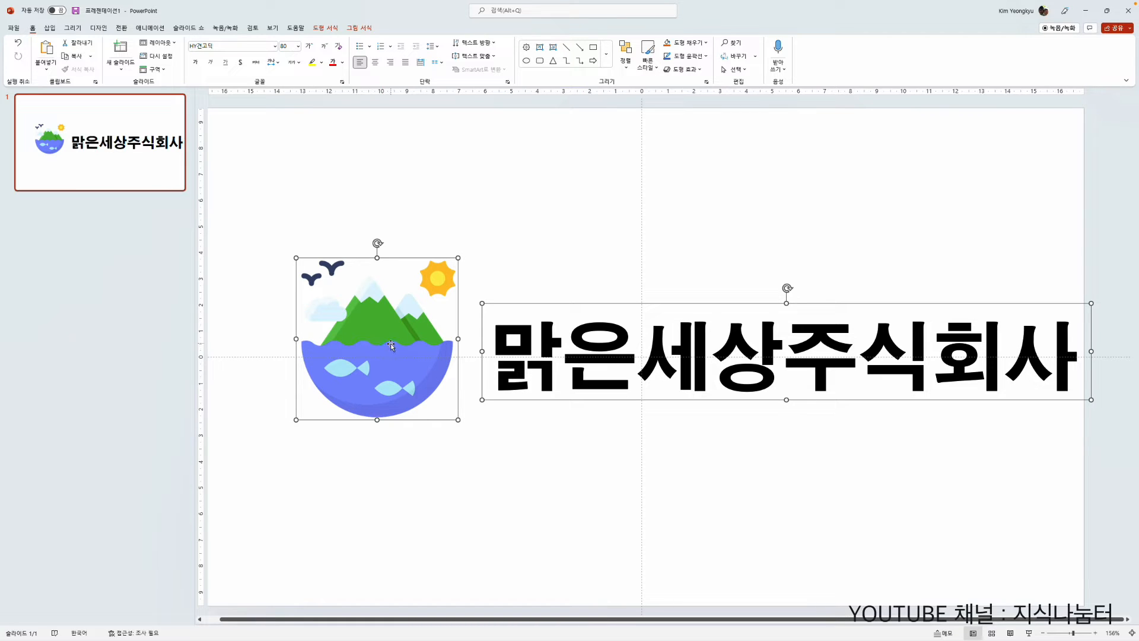
{"action": "key", "text": "alt+n"}
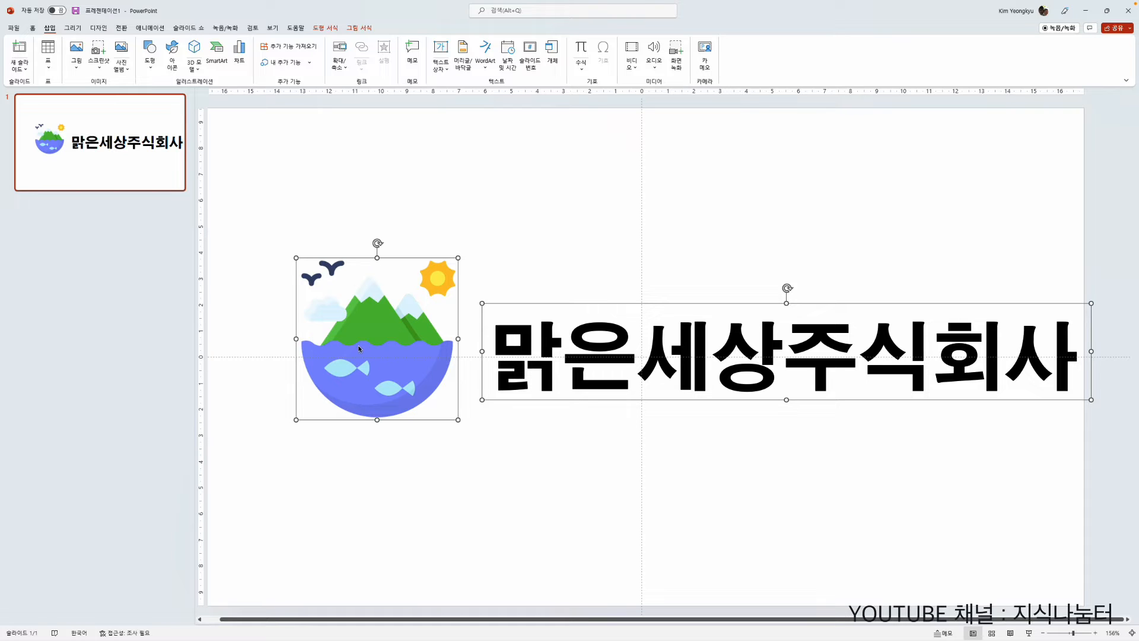
{"action": "right_click", "coordinate": [324, 314]}
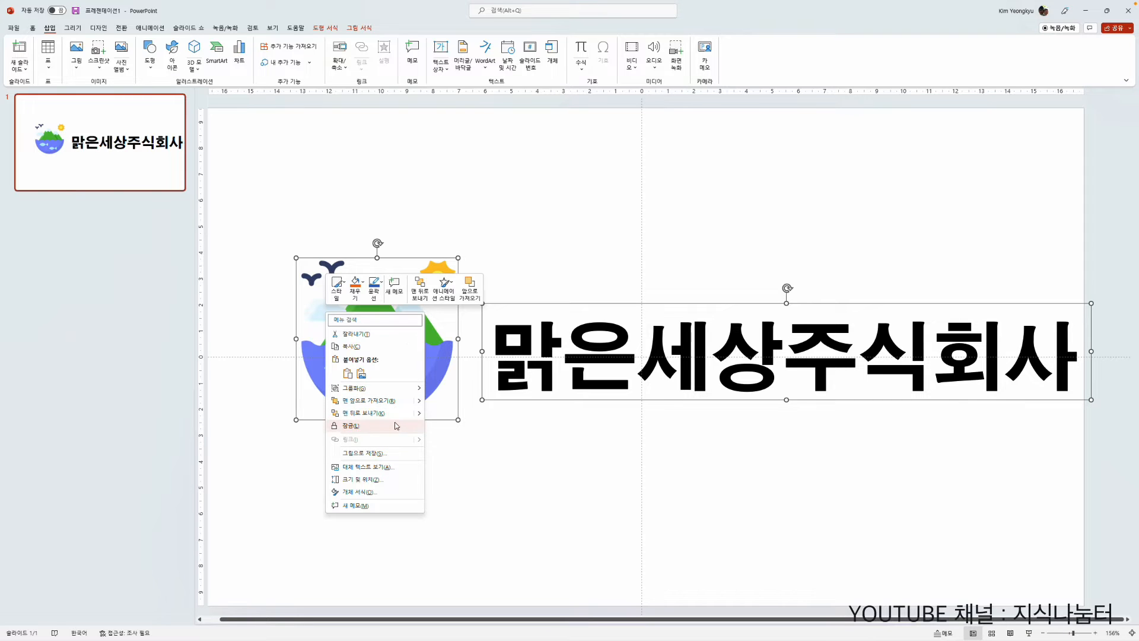
{"action": "left_click", "coordinate": [383, 455]}
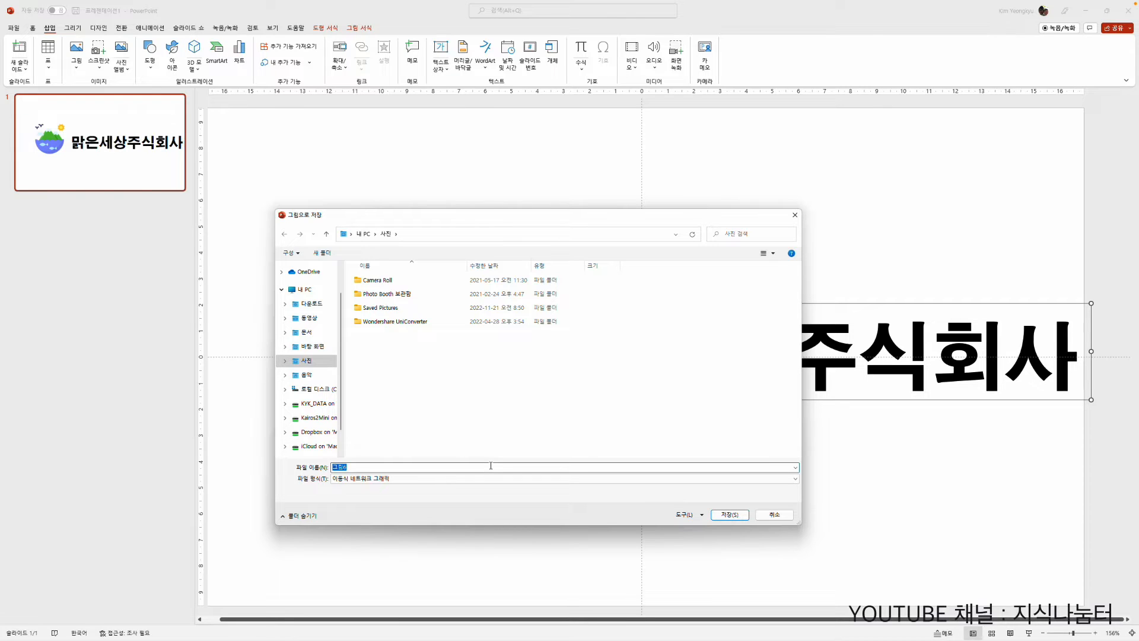
{"action": "key", "text": "BackSpace"}
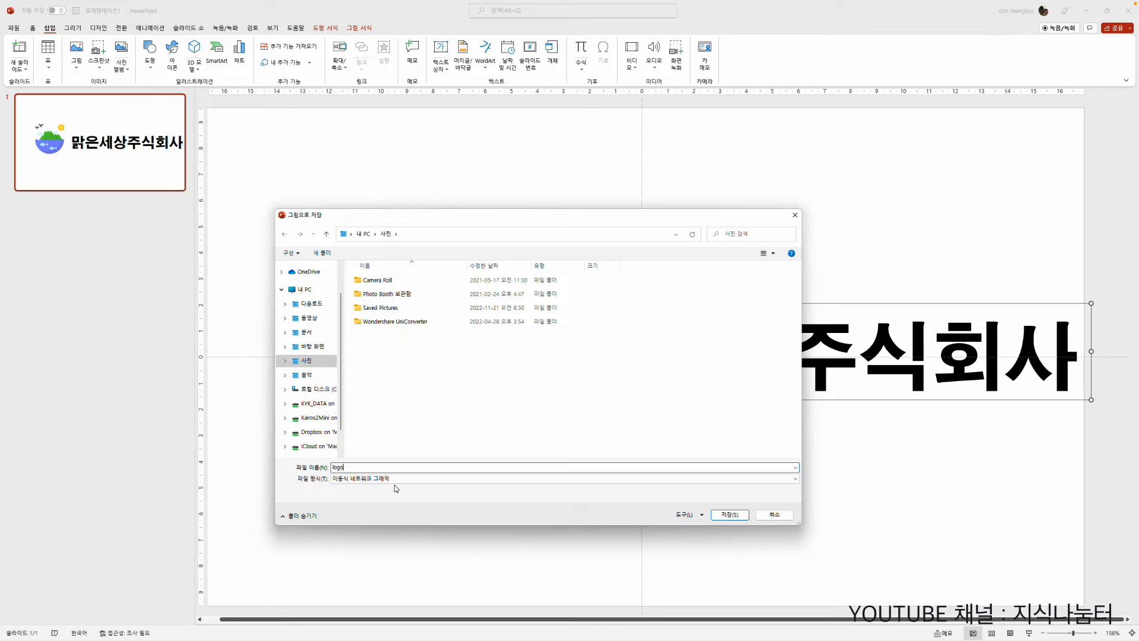
{"action": "left_click", "coordinate": [796, 479]}
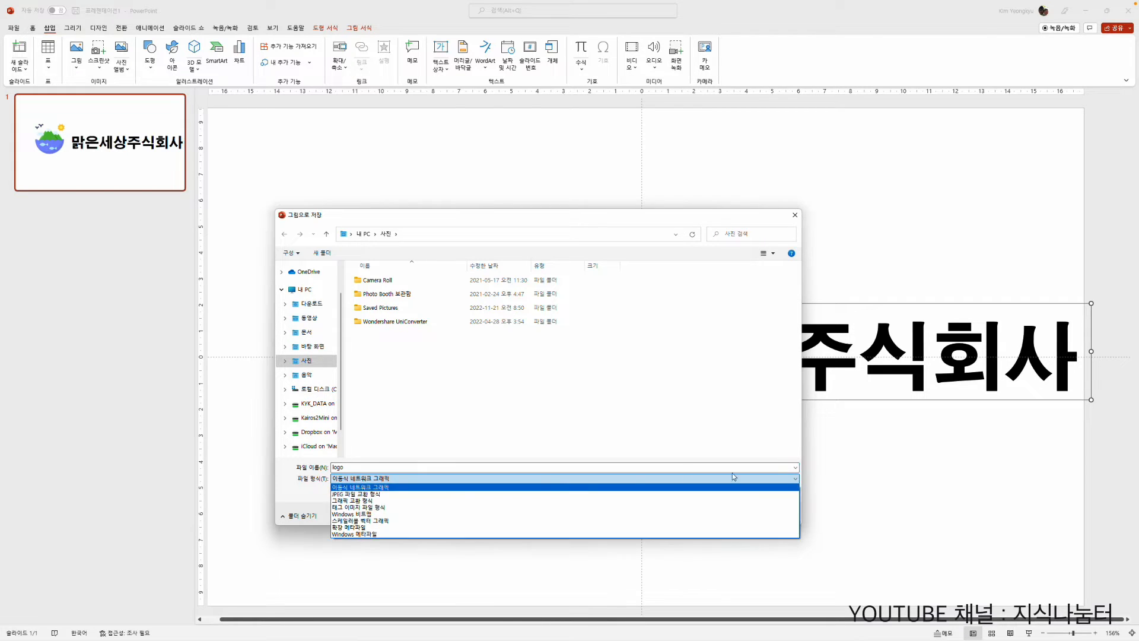
{"action": "left_click", "coordinate": [354, 485]}
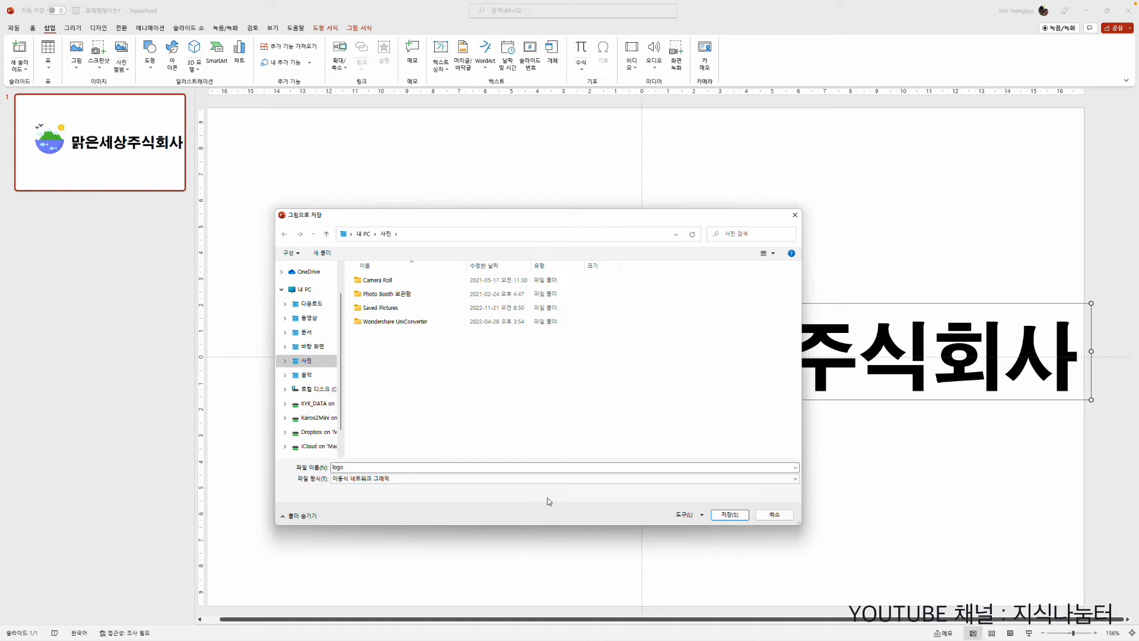
{"action": "left_click", "coordinate": [731, 515]}
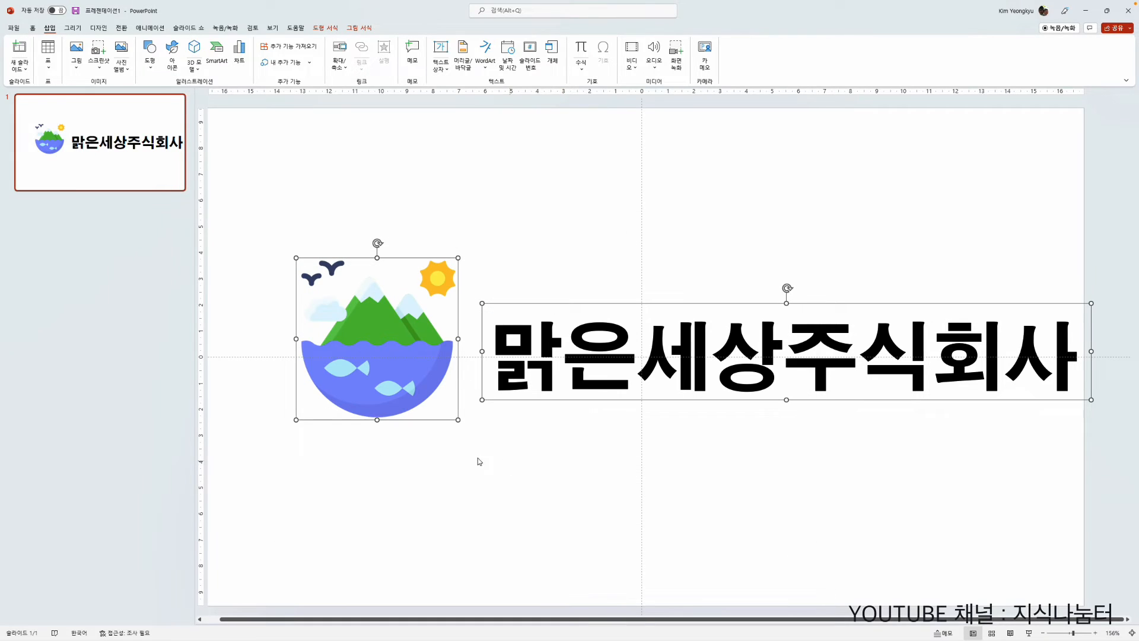
{"action": "left_click", "coordinate": [383, 470]}
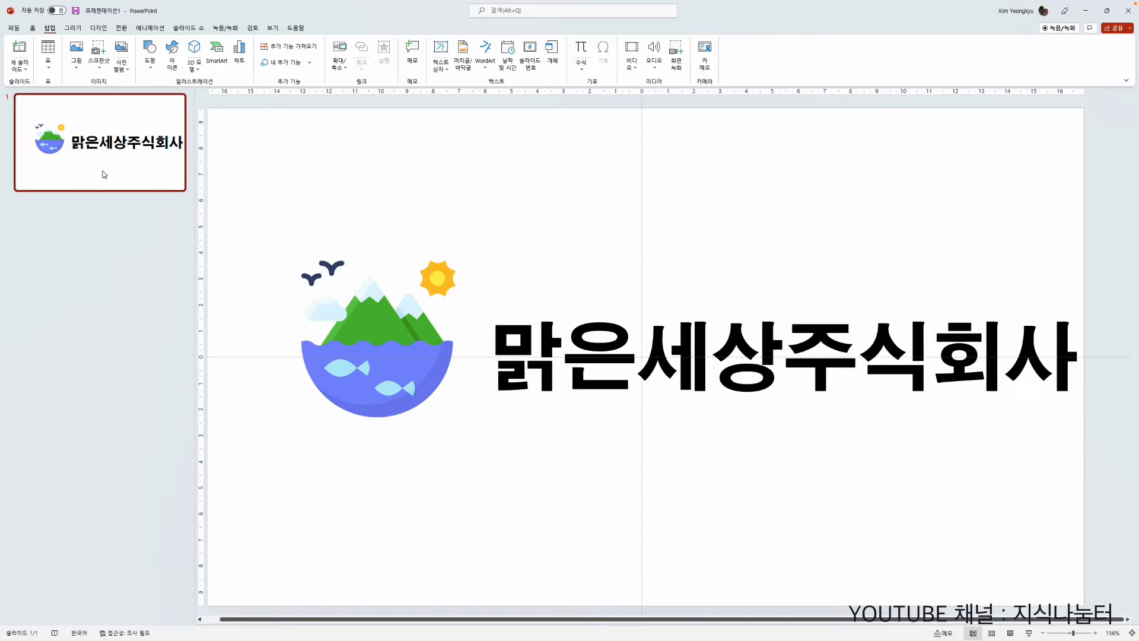
Step: Add a second slide and delete its title and content placeholders
{"action": "key", "text": "Return"}
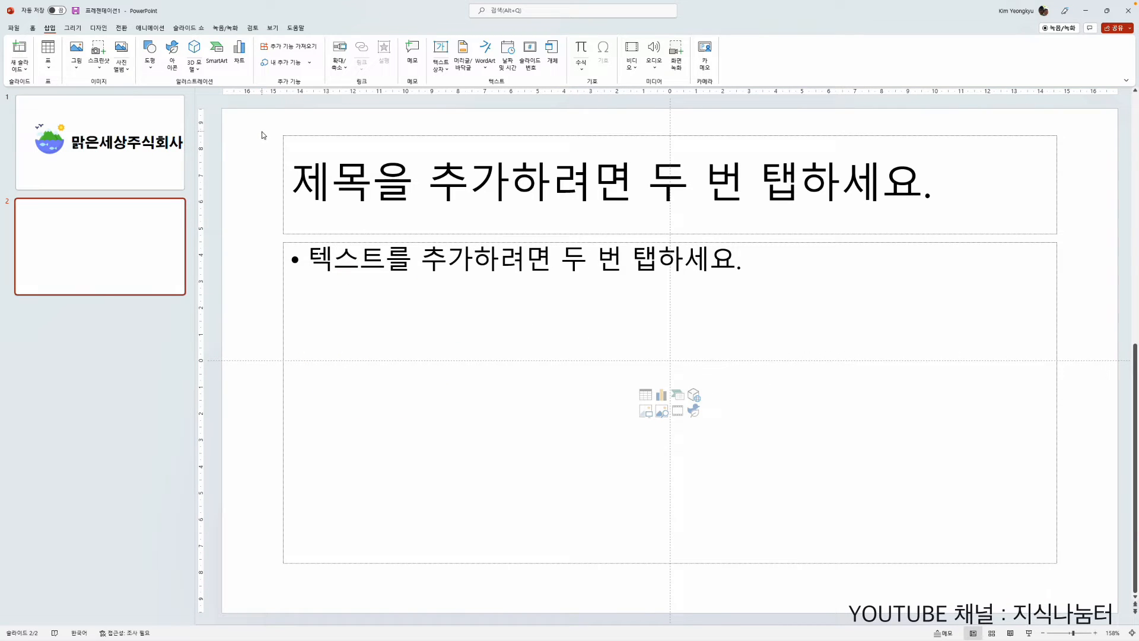
{"action": "key", "text": "ctrl+a"}
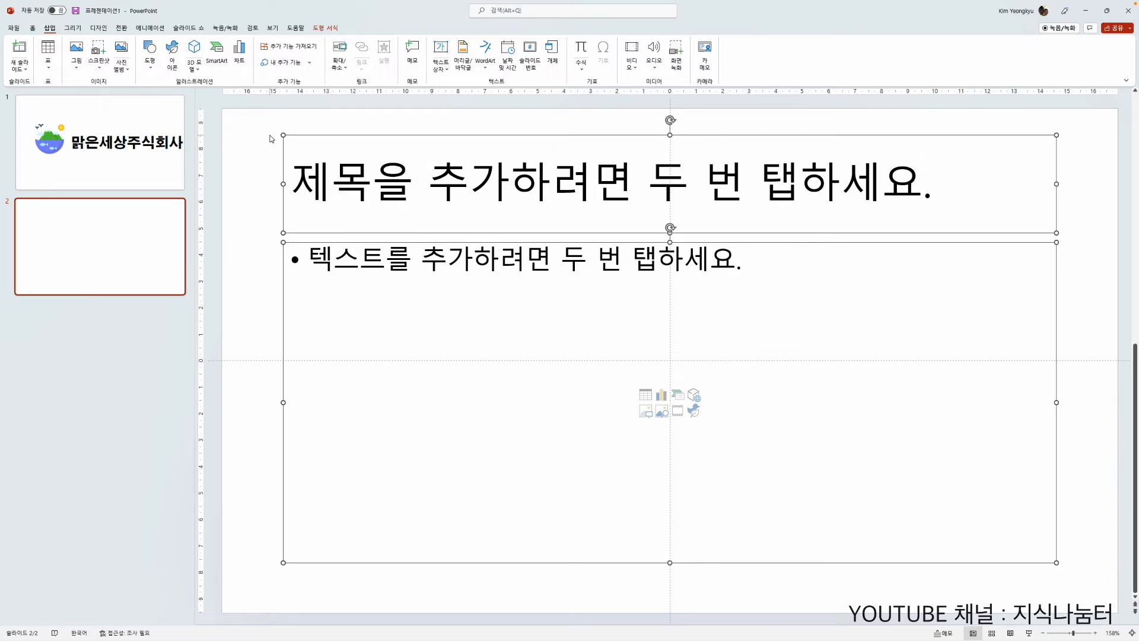
{"action": "key", "text": "Delete"}
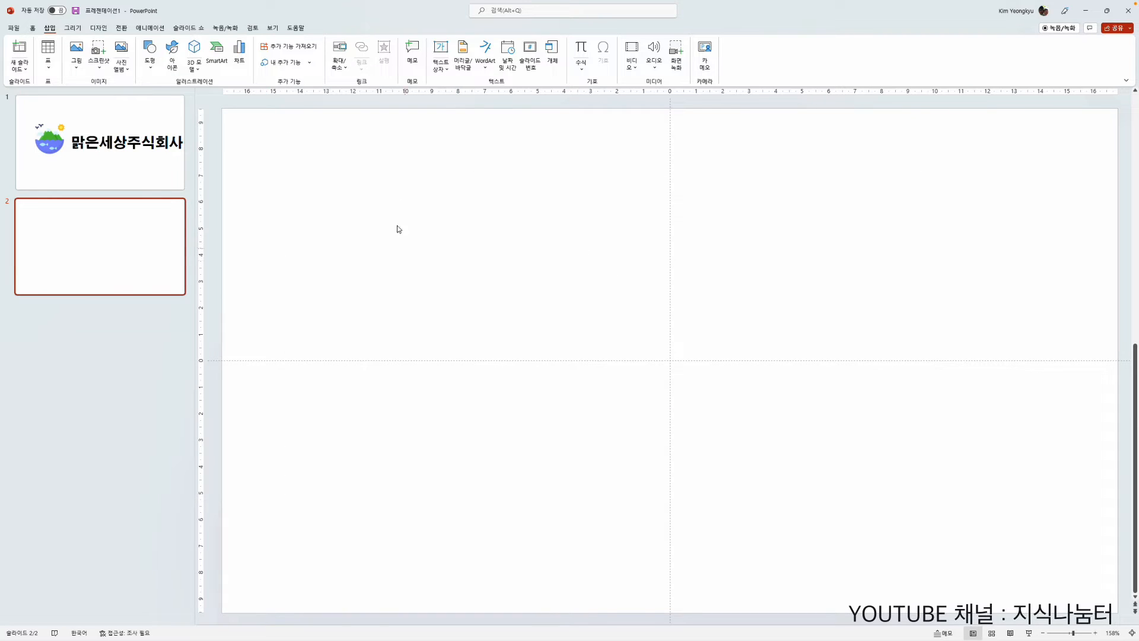
Step: Fill the second slide's background with the solid orange theme color
{"action": "right_click", "coordinate": [363, 169]}
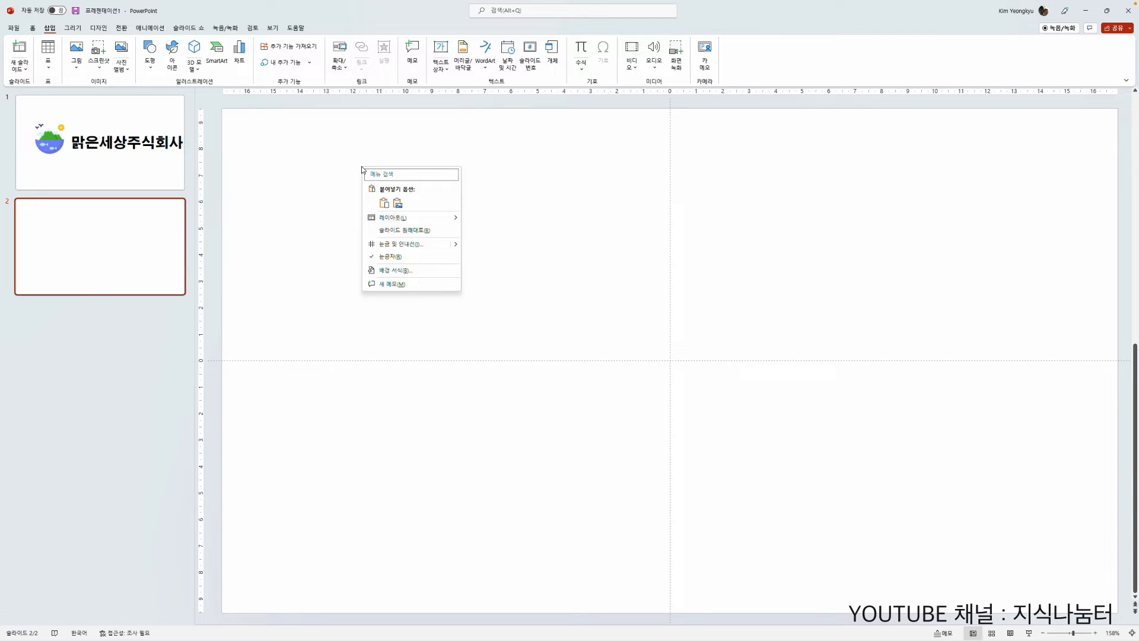
{"action": "left_click", "coordinate": [419, 272]}
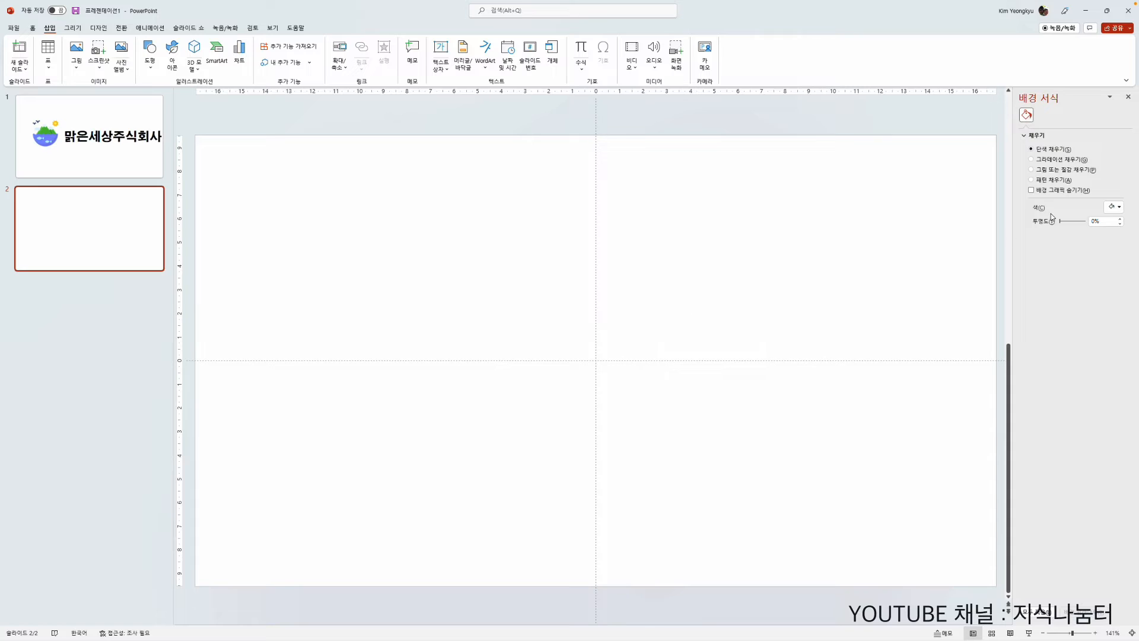
{"action": "left_click", "coordinate": [1114, 208]}
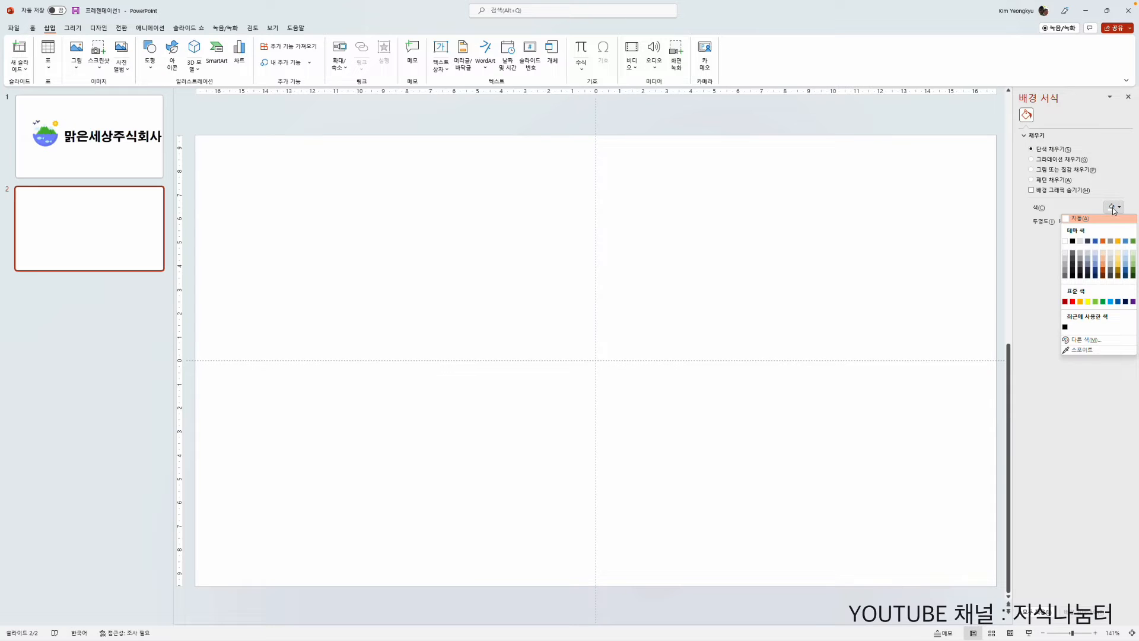
{"action": "left_click", "coordinate": [1103, 241]}
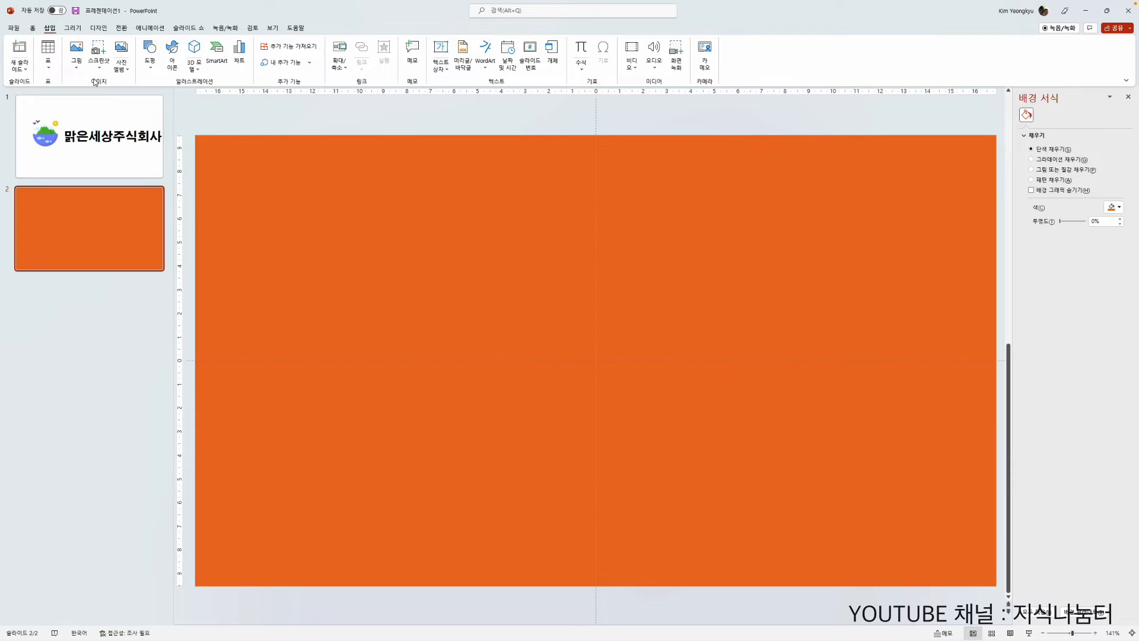
Step: Insert the logo PNG from the Pictures folder onto the orange slide
{"action": "left_click", "coordinate": [76, 57]}
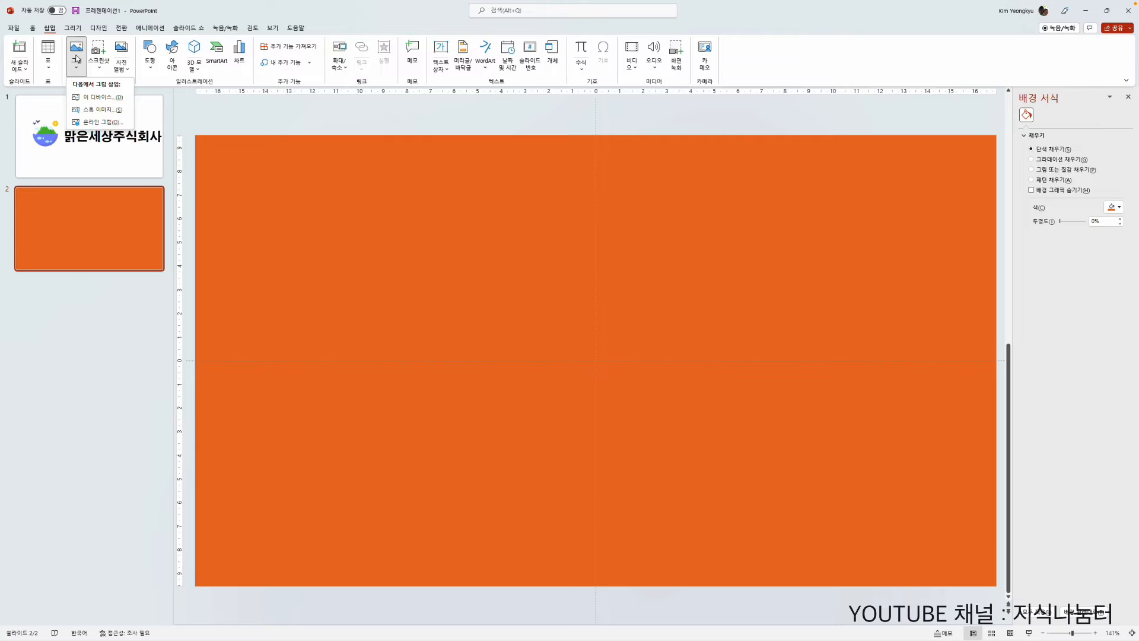
{"action": "left_click", "coordinate": [95, 98]}
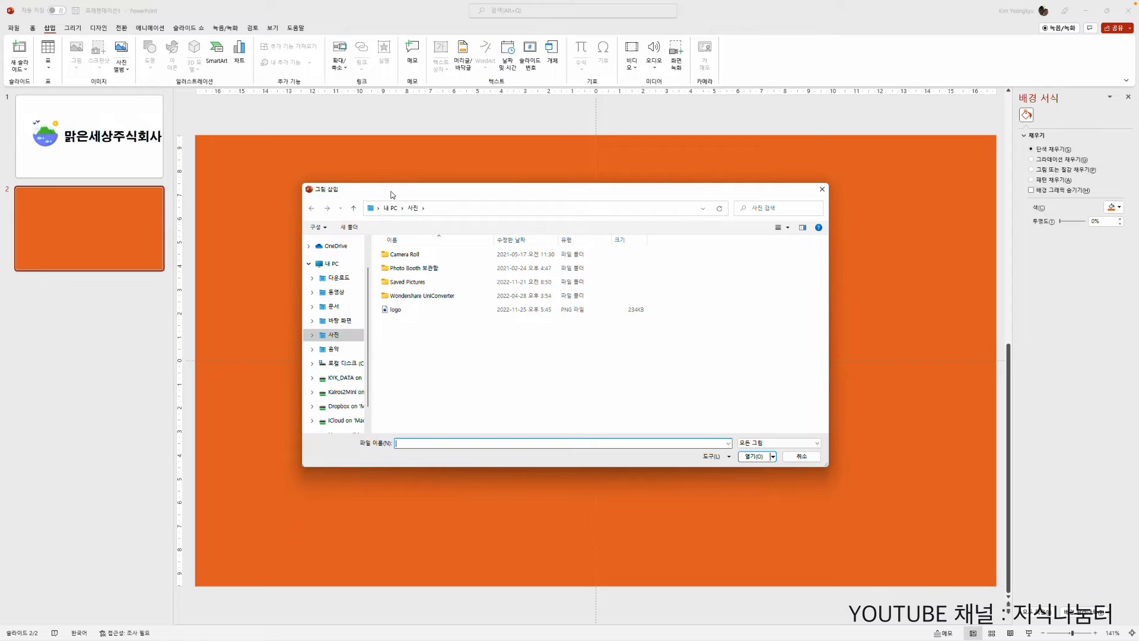
{"action": "left_click", "coordinate": [400, 313]}
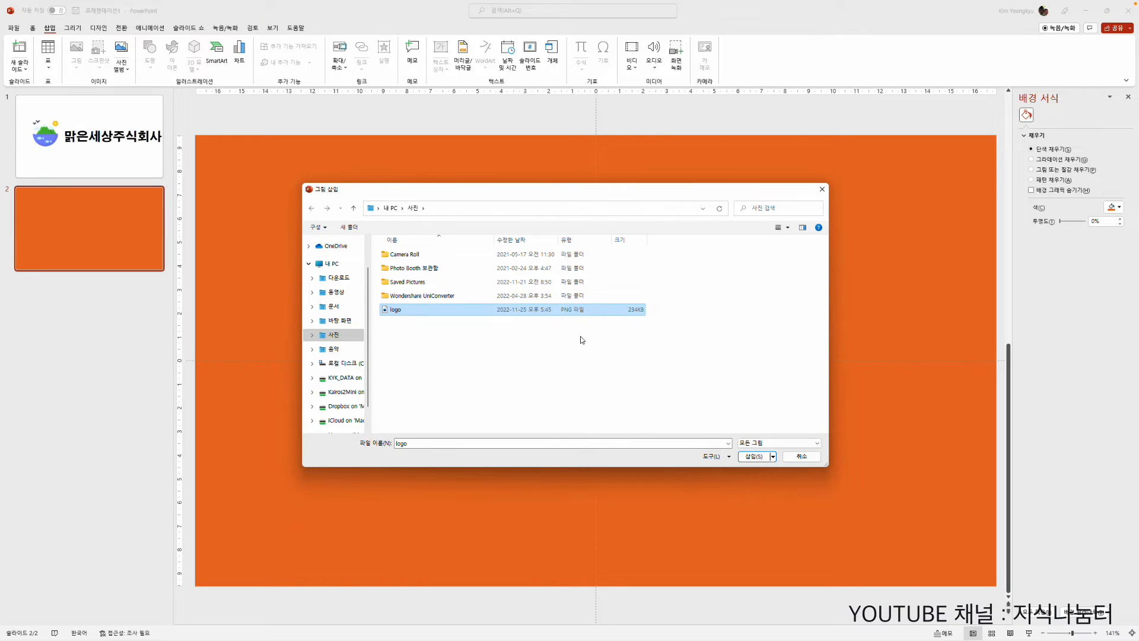
{"action": "left_click", "coordinate": [752, 456]}
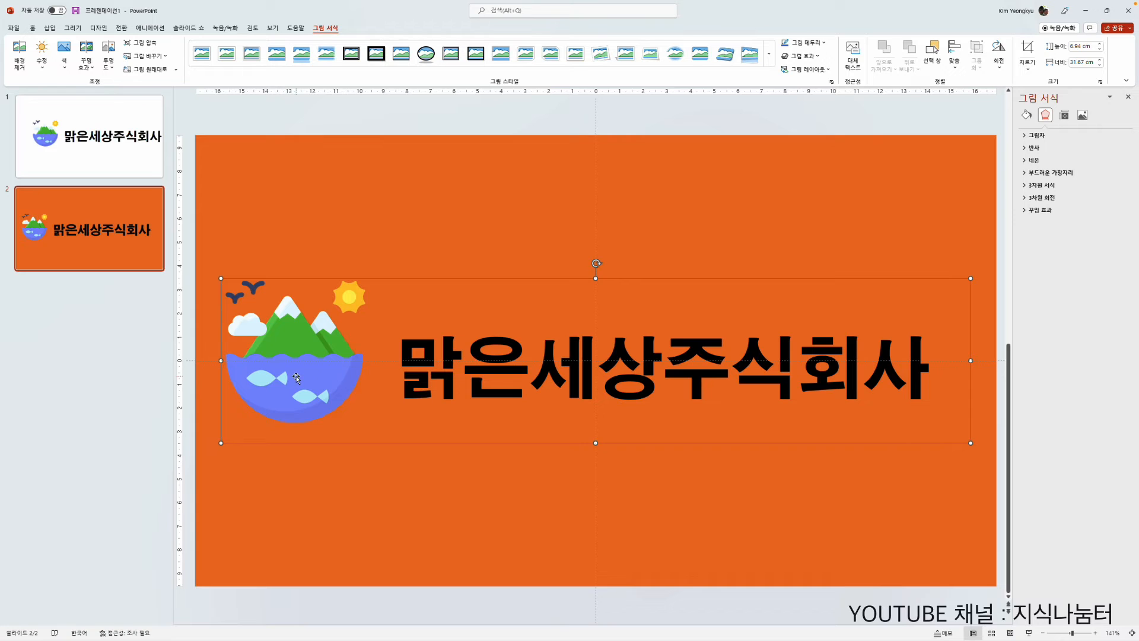
Step: Shrink the inserted logo to about 7.97 cm wide and 1.75 cm high and move it into the slide's lower-right area
{"action": "mouse_move", "coordinate": [297, 380]}
{"action": "left_mouse_down"}
{"action": "mouse_move", "coordinate": [320, 372]}
{"action": "mouse_move", "coordinate": [308, 381]}
{"action": "mouse_move", "coordinate": [318, 396]}
{"action": "mouse_move", "coordinate": [284, 365]}
{"action": "mouse_move", "coordinate": [326, 366]}
{"action": "mouse_move", "coordinate": [308, 374]}
{"action": "left_mouse_up"}
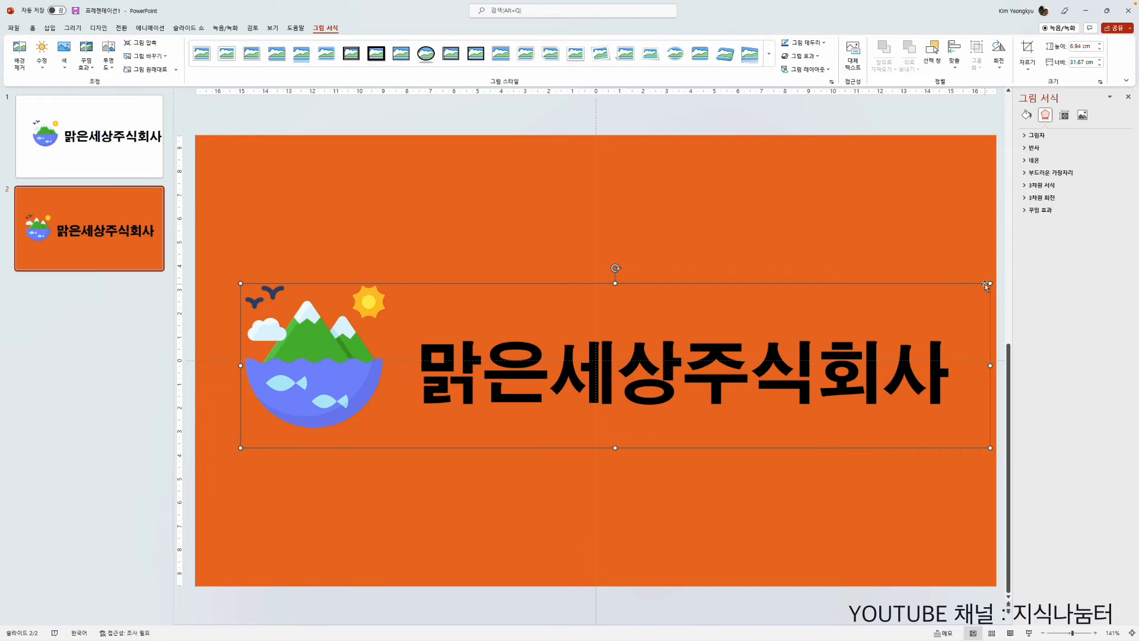
{"action": "left_click_drag", "start_coordinate": [990, 283], "coordinate": [430, 406]}
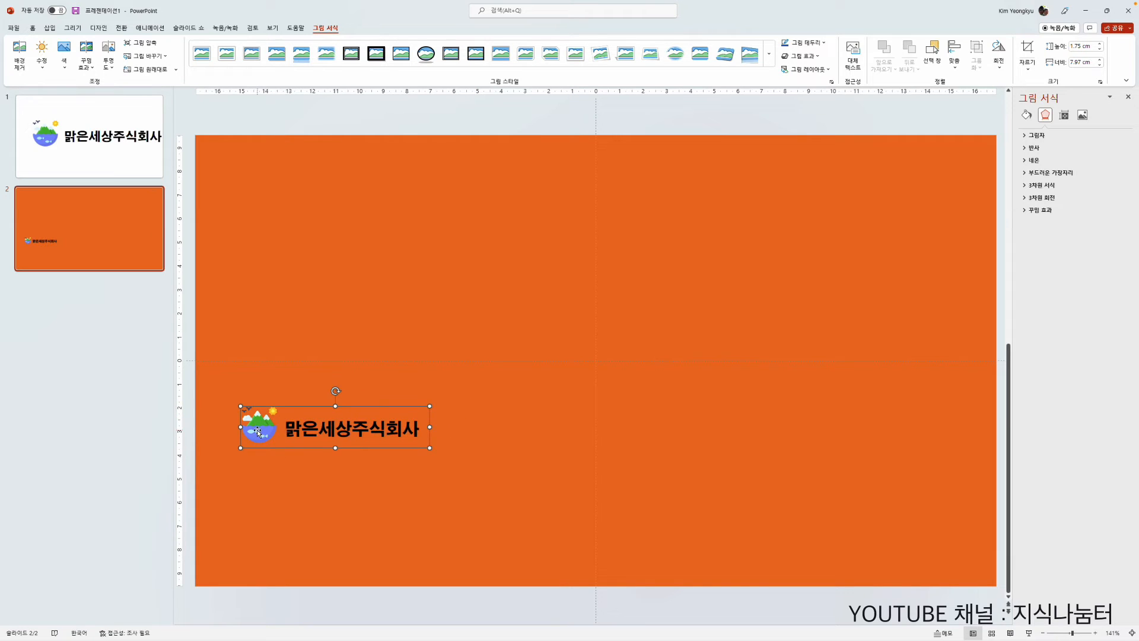
{"action": "left_click_drag", "start_coordinate": [258, 431], "coordinate": [662, 487]}
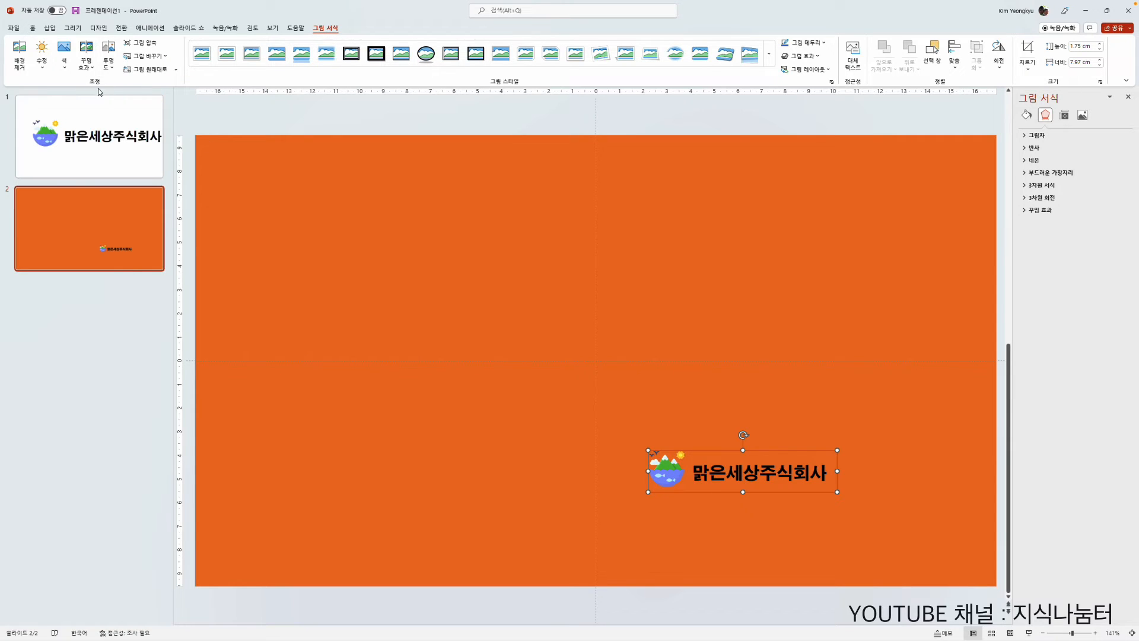
Step: Make the logo semi-transparent with the 65% preset and adjust it to a lower custom transparency
{"action": "left_click", "coordinate": [108, 67]}
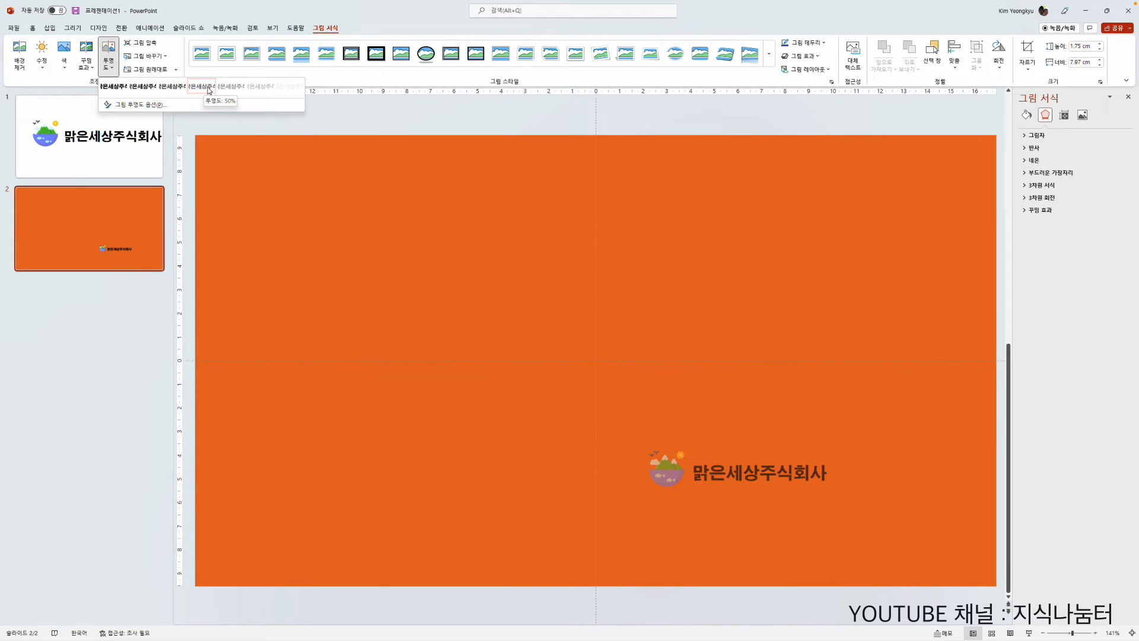
{"action": "left_click", "coordinate": [240, 92]}
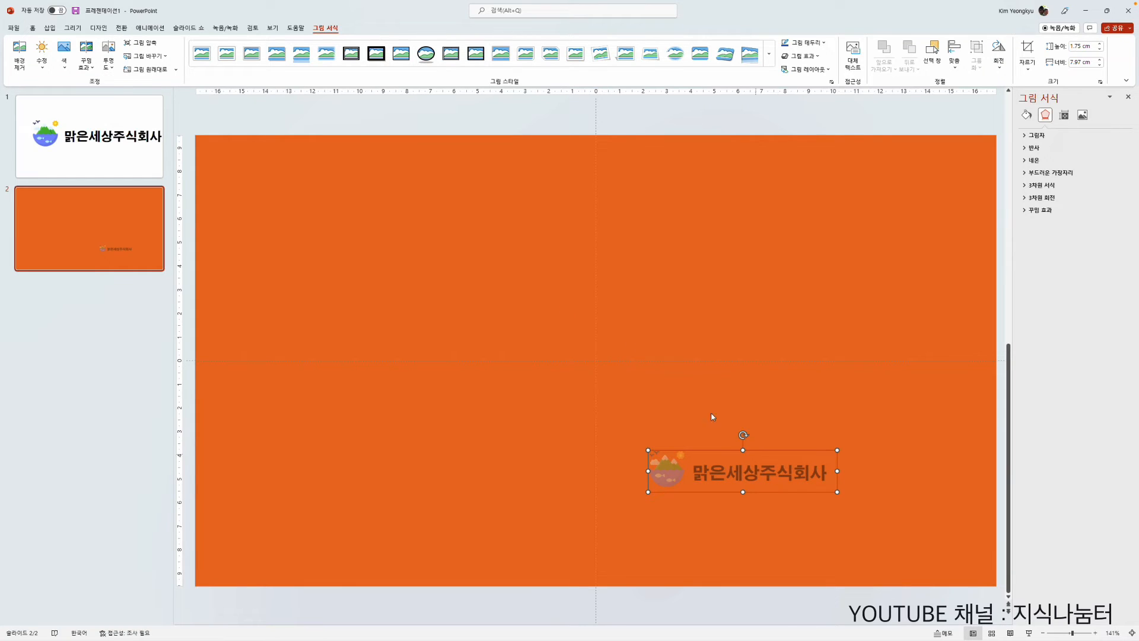
{"action": "left_click", "coordinate": [108, 56]}
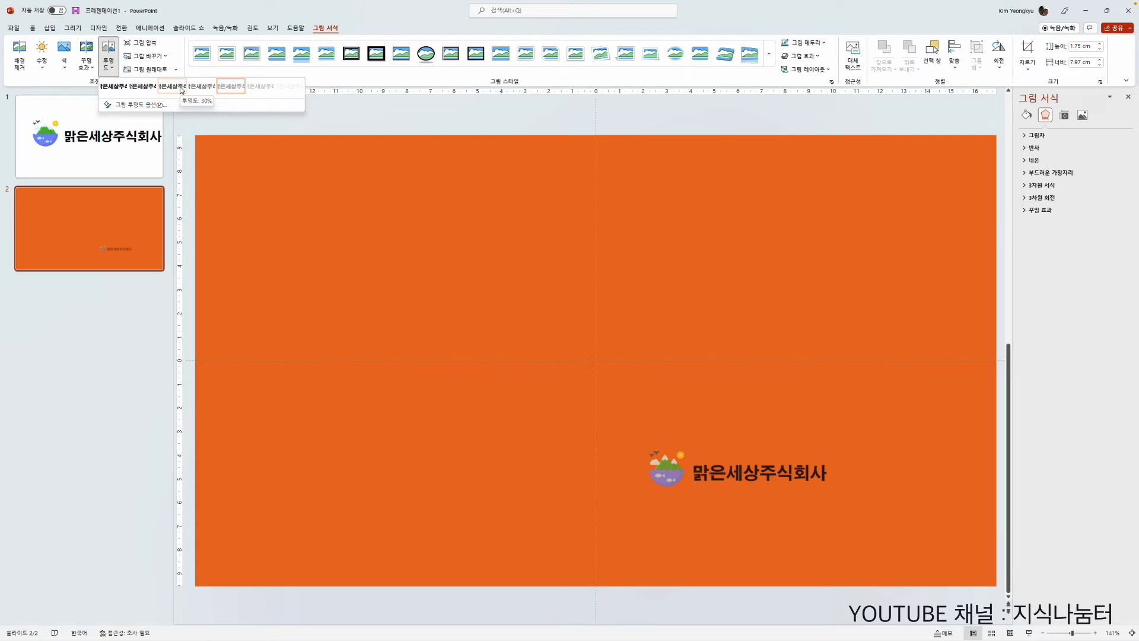
{"action": "left_click", "coordinate": [142, 105]}
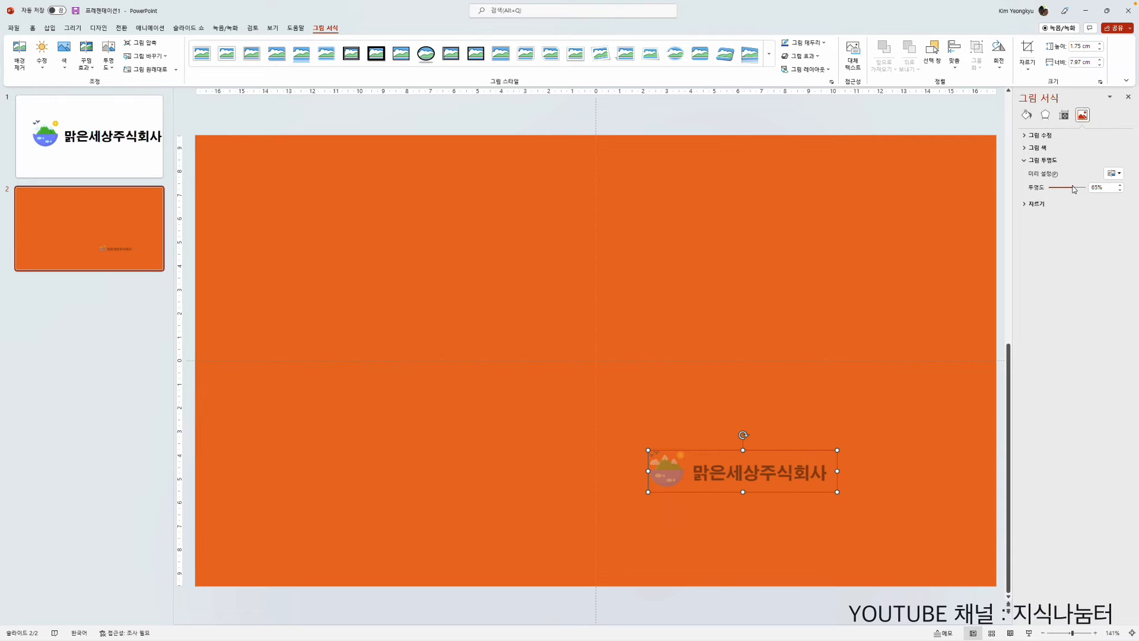
{"action": "left_click_drag", "start_coordinate": [1074, 189], "coordinate": [1066, 189]}
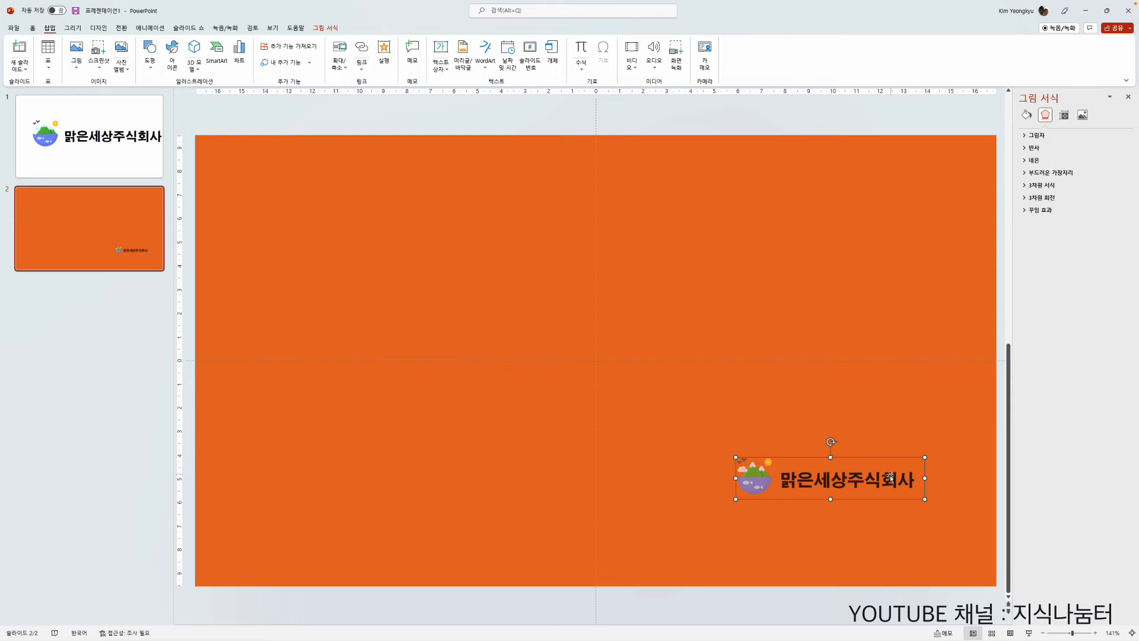
Step: Crop the empty strip off the logo picture's right edge, leaving it about 7.65 cm wide
{"action": "left_click", "coordinate": [328, 28]}
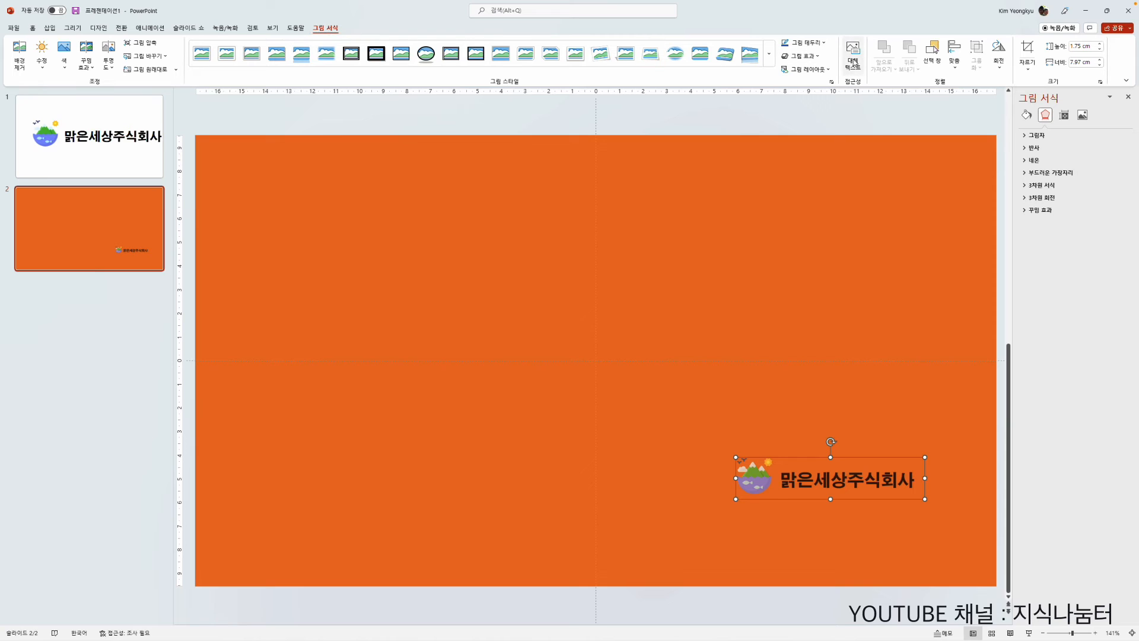
{"action": "left_click", "coordinate": [1027, 53]}
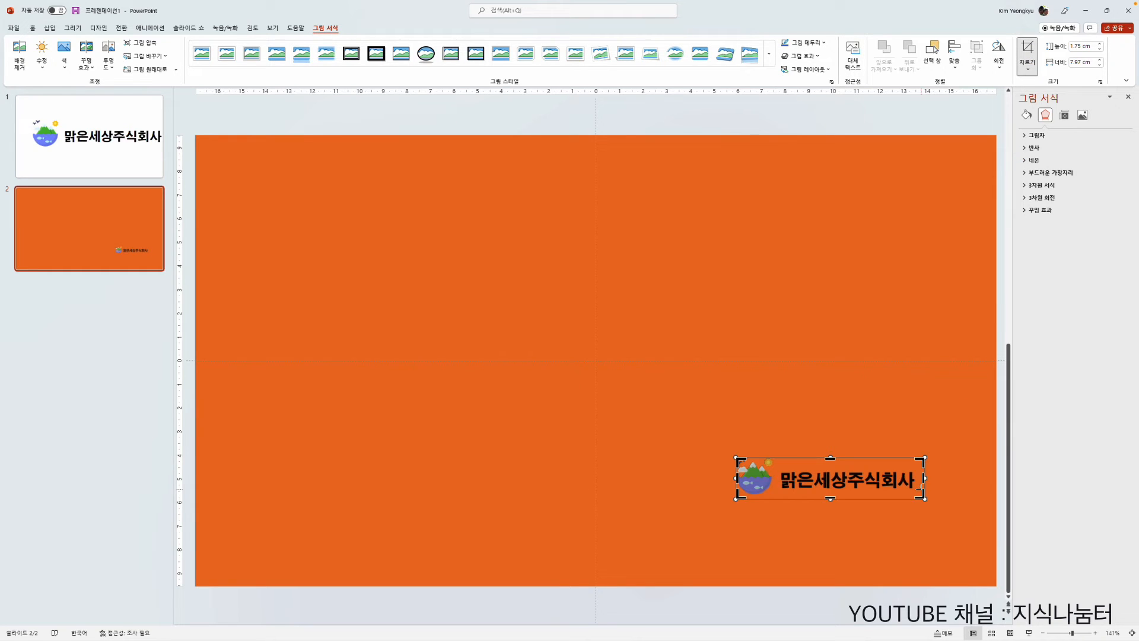
{"action": "left_click_drag", "start_coordinate": [923, 478], "coordinate": [913, 478]}
{"action": "left_click", "coordinate": [837, 419]}
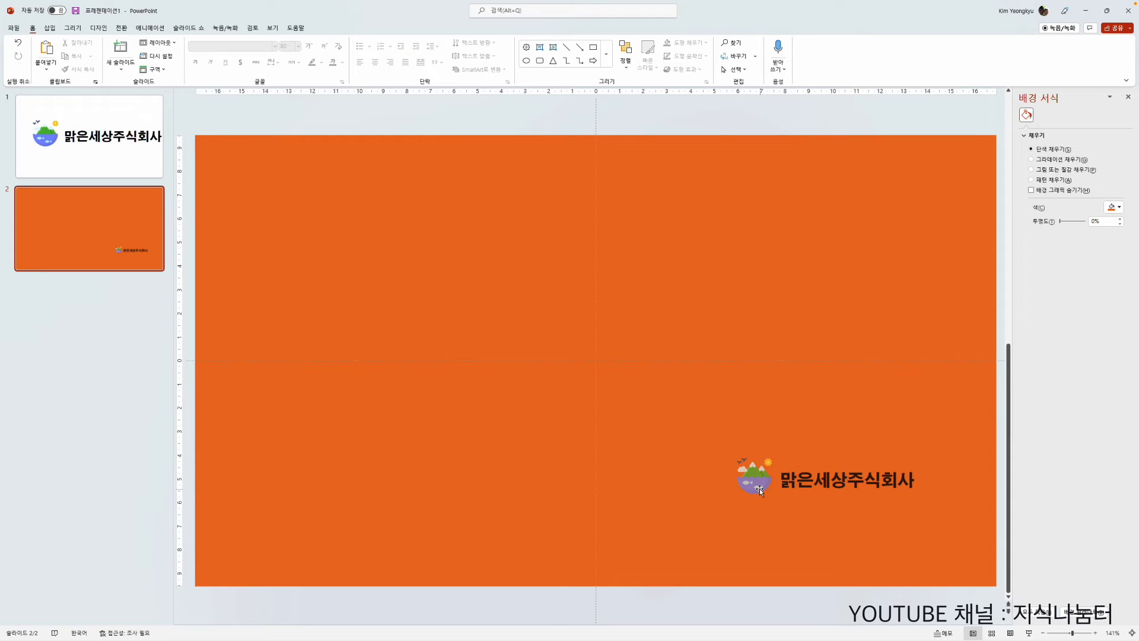
Step: Save the semi-transparent logo as a PNG picture named logo_watermark in the Pictures folder
{"action": "left_click", "coordinate": [752, 473]}
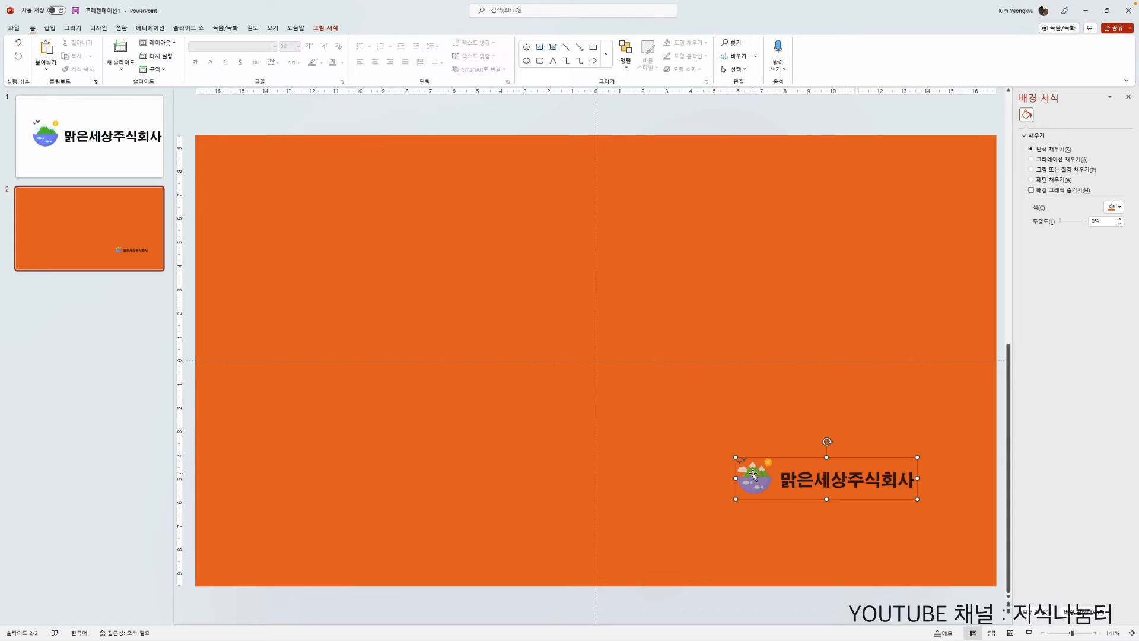
{"action": "right_click", "coordinate": [753, 473]}
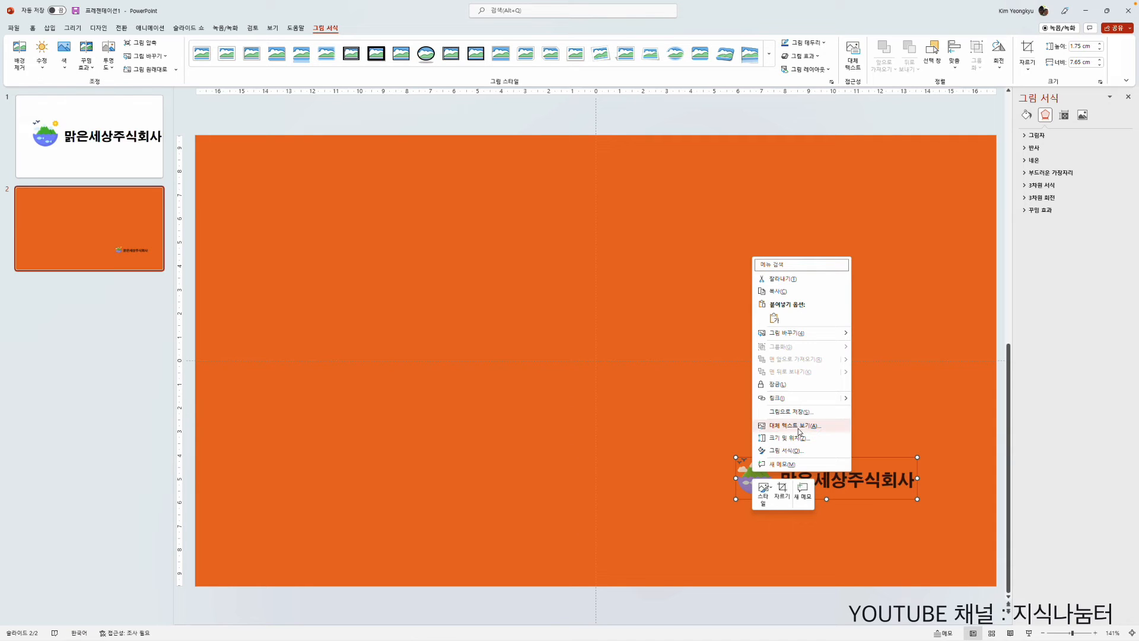
{"action": "left_click", "coordinate": [755, 412]}
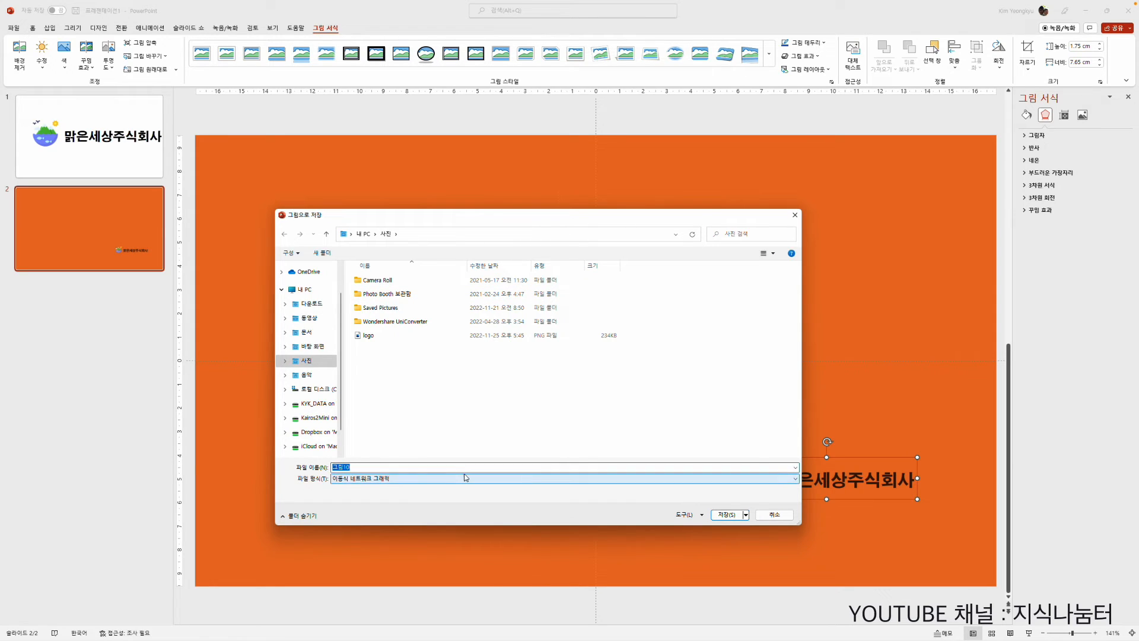
{"action": "type", "text": "logo_watermark"}
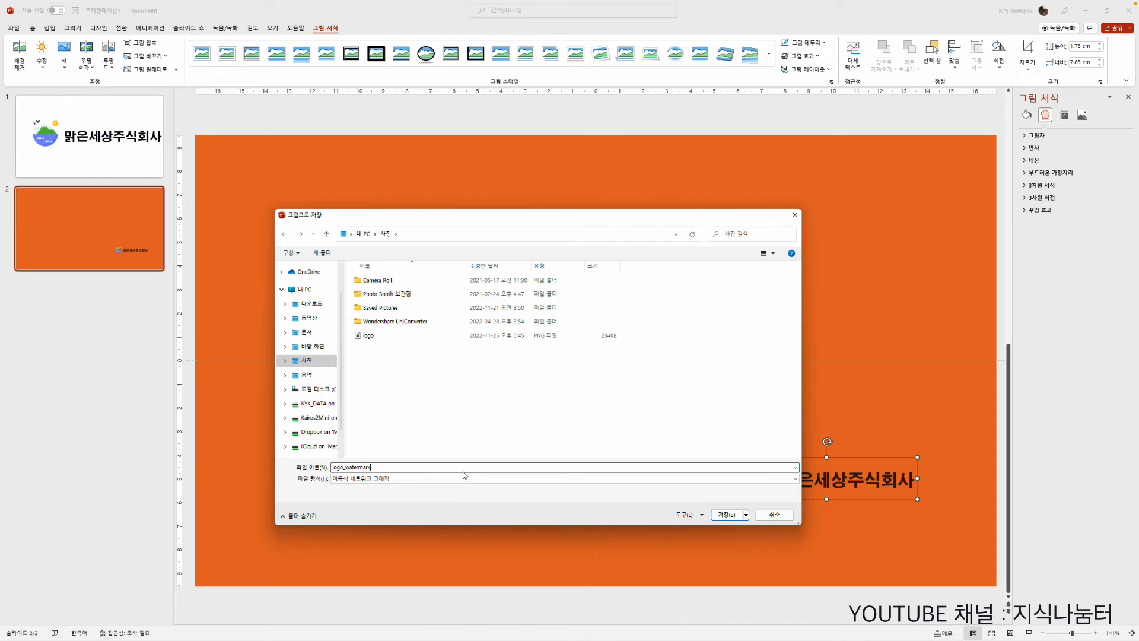
{"action": "left_click", "coordinate": [723, 515]}
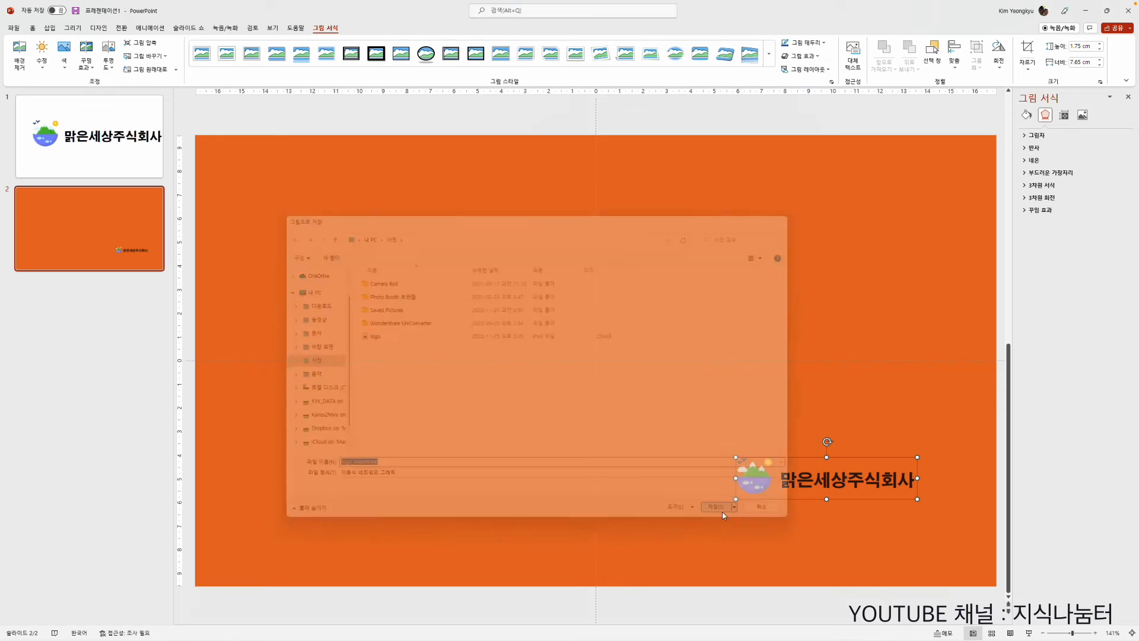
{"action": "left_click", "coordinate": [475, 433]}
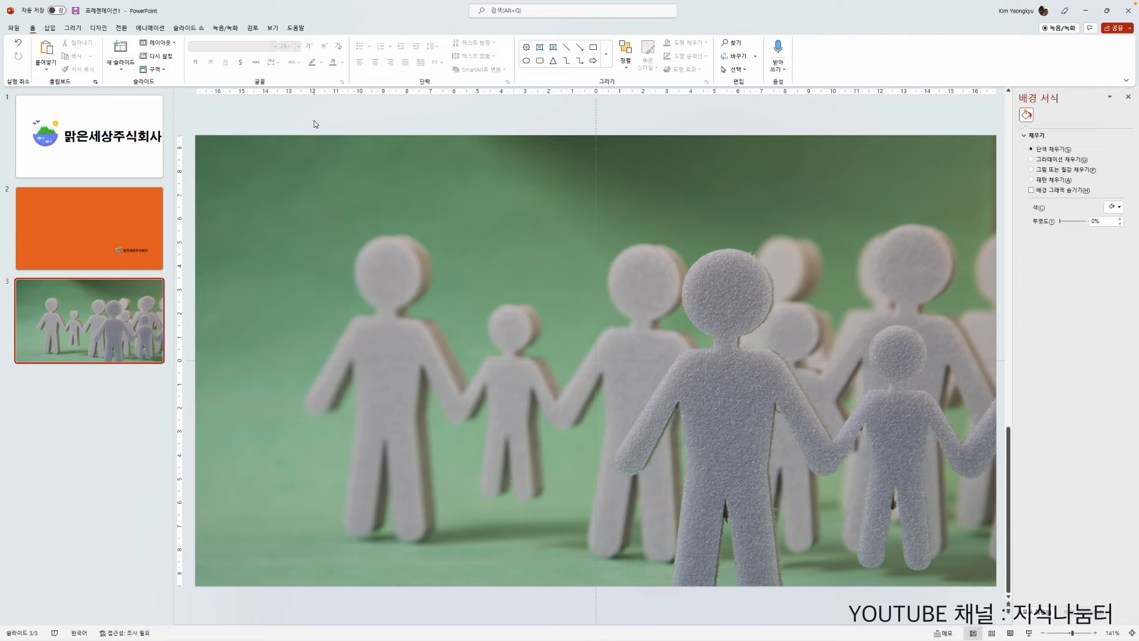
Step: Insert the logo_watermark picture from the Pictures folder onto the slide with the paper-figure photo
{"action": "left_click", "coordinate": [50, 28]}
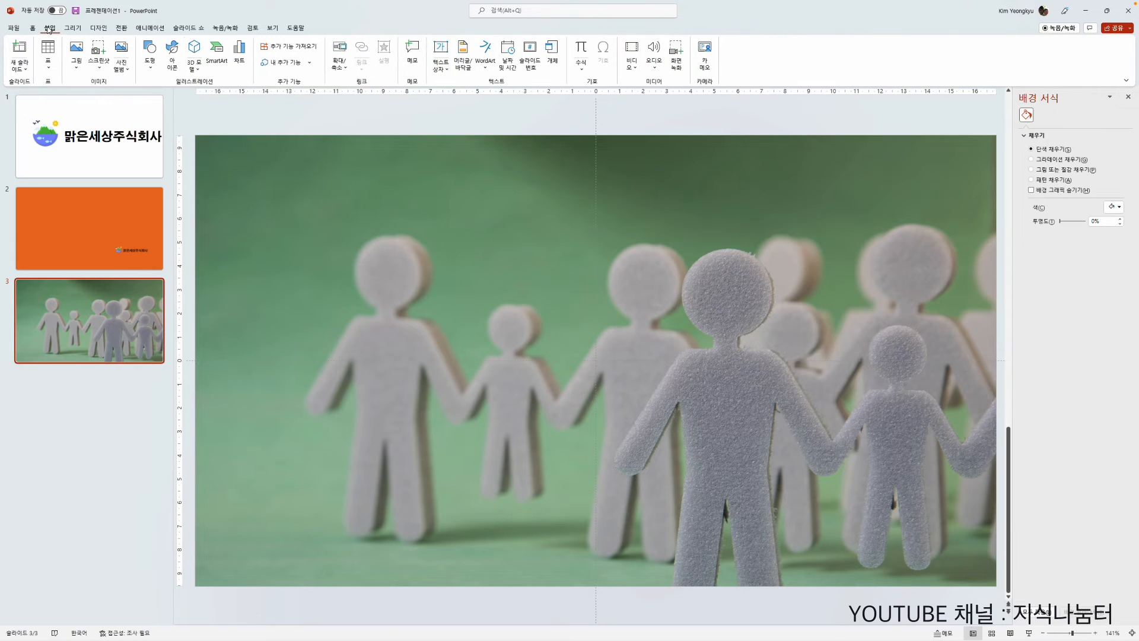
{"action": "left_click", "coordinate": [76, 51]}
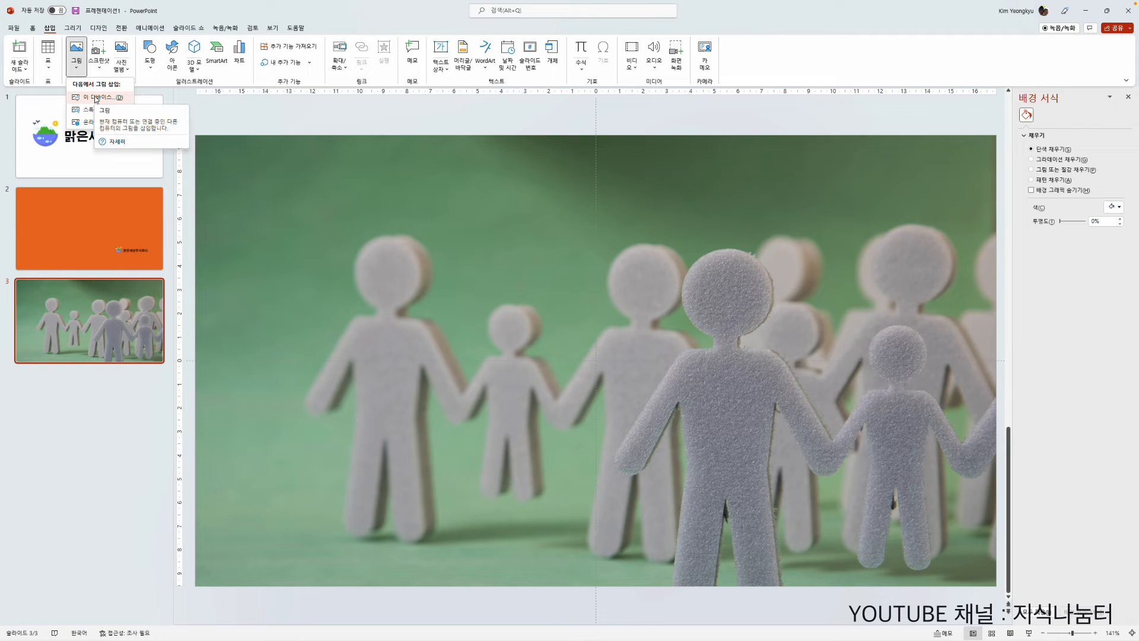
{"action": "left_click", "coordinate": [96, 98]}
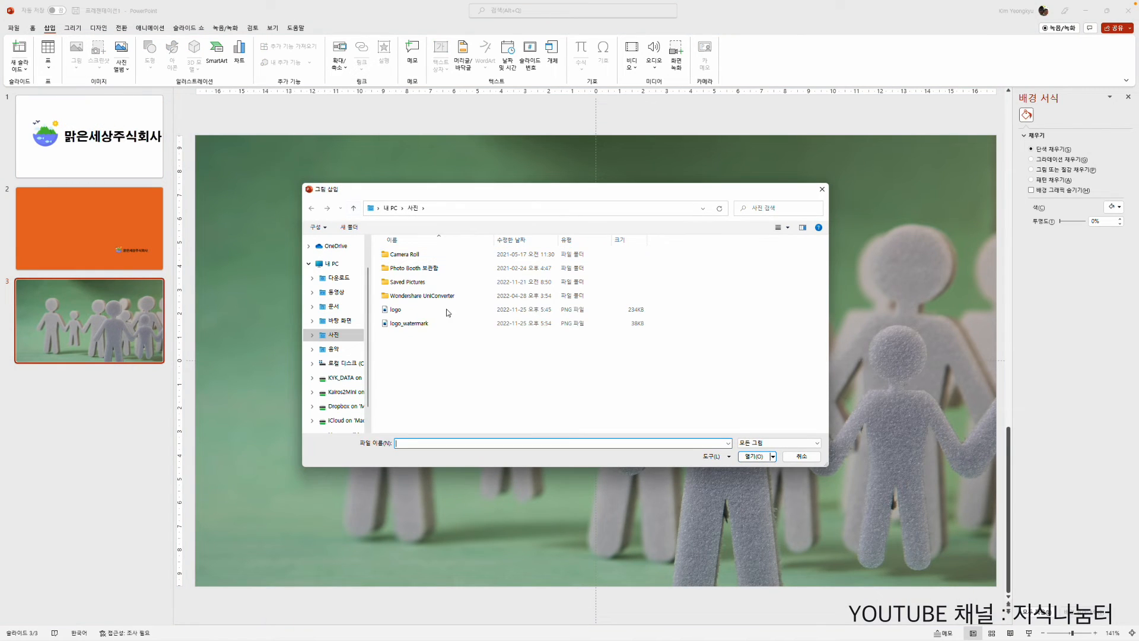
{"action": "left_click", "coordinate": [410, 325]}
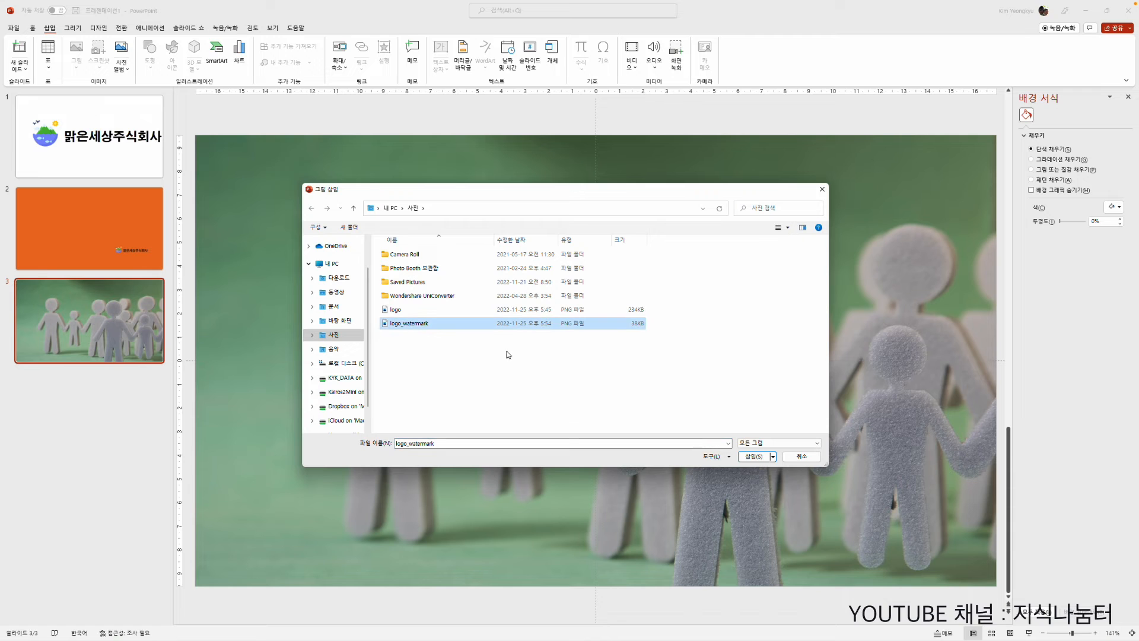
{"action": "left_click", "coordinate": [762, 459]}
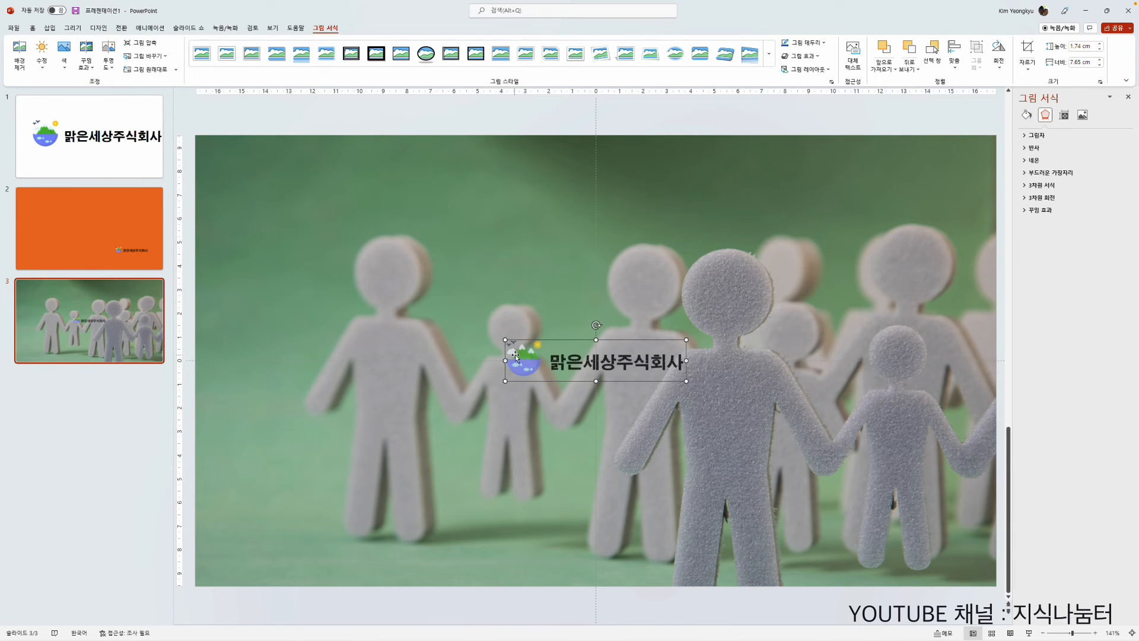
Step: Try the watermark in the lower-right area of the photo, nudging it further right, and delete it
{"action": "left_click_drag", "start_coordinate": [528, 363], "coordinate": [783, 531]}
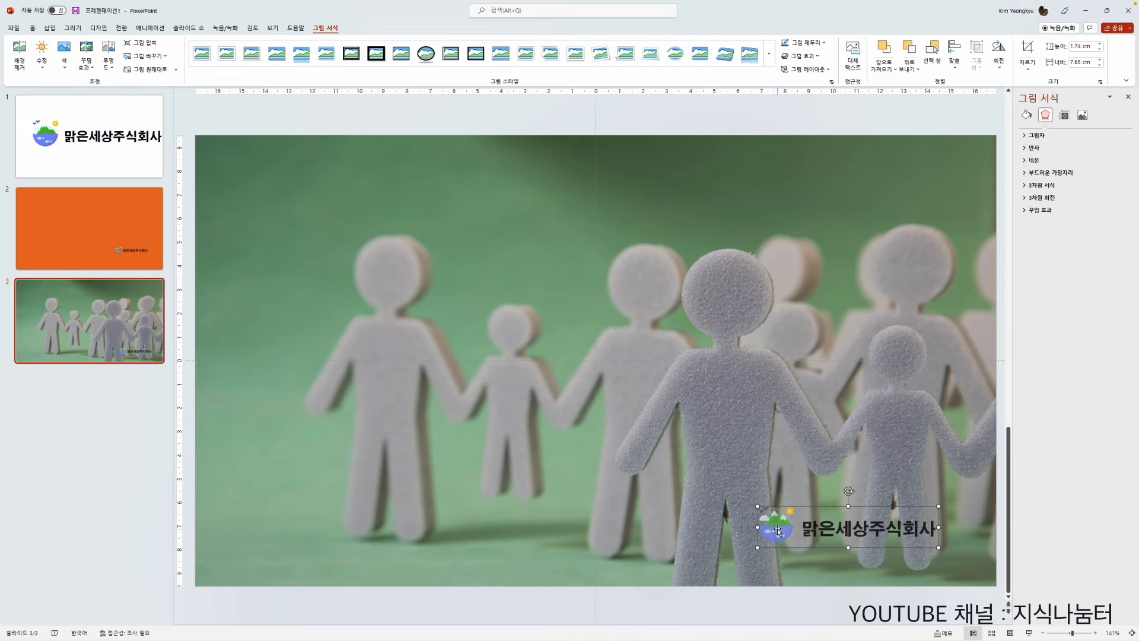
{"action": "left_click_drag", "start_coordinate": [778, 530], "coordinate": [786, 529]}
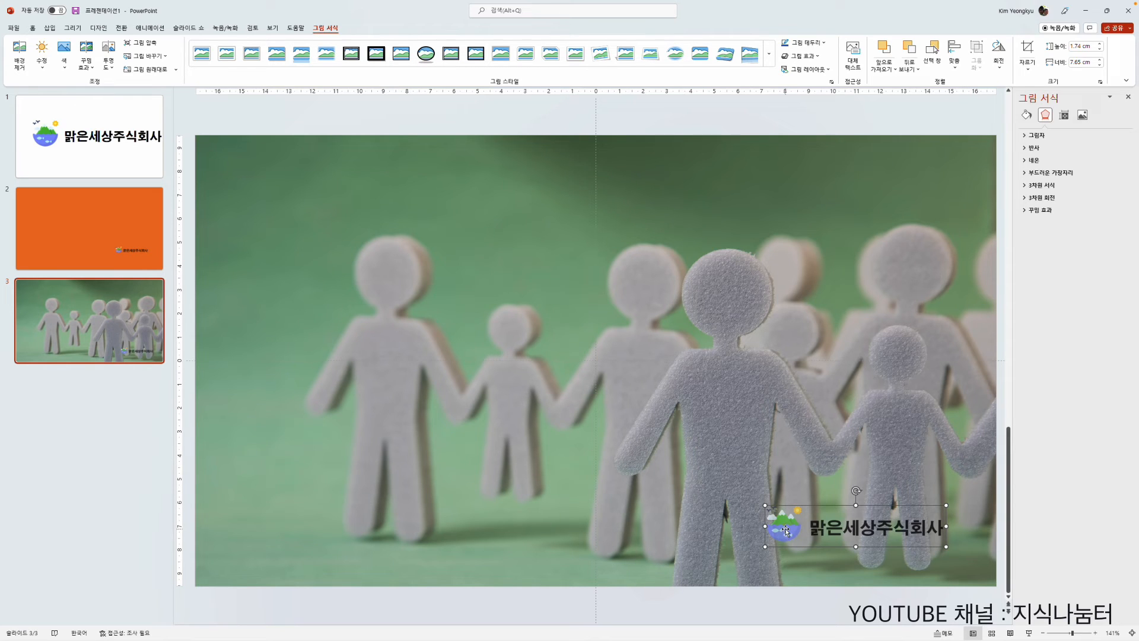
{"action": "mouse_move", "coordinate": [786, 529]}
{"action": "left_mouse_down"}
{"action": "mouse_move", "coordinate": [796, 529]}
{"action": "mouse_move", "coordinate": [784, 540]}
{"action": "mouse_move", "coordinate": [808, 538]}
{"action": "mouse_move", "coordinate": [361, 231]}
{"action": "mouse_move", "coordinate": [602, 383]}
{"action": "mouse_move", "coordinate": [683, 452]}
{"action": "mouse_move", "coordinate": [823, 519]}
{"action": "mouse_move", "coordinate": [802, 532]}
{"action": "left_mouse_up"}
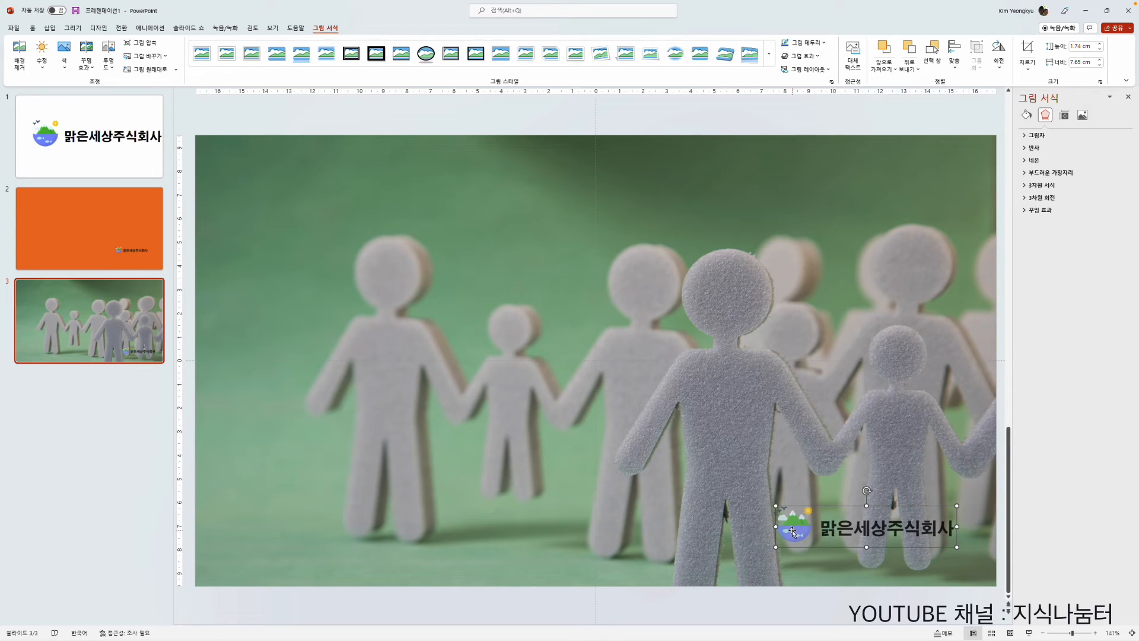
{"action": "key", "text": "Delete"}
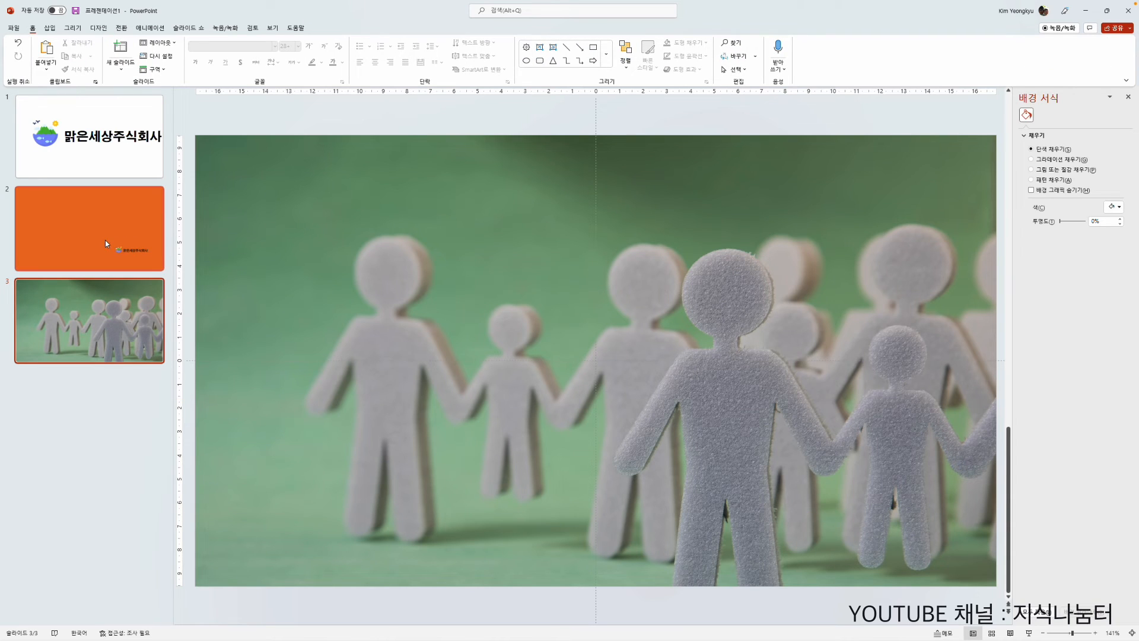
Step: Move the semi-transparent logo on the orange slide closer to the slide's lower-right corner
{"action": "left_click", "coordinate": [105, 239]}
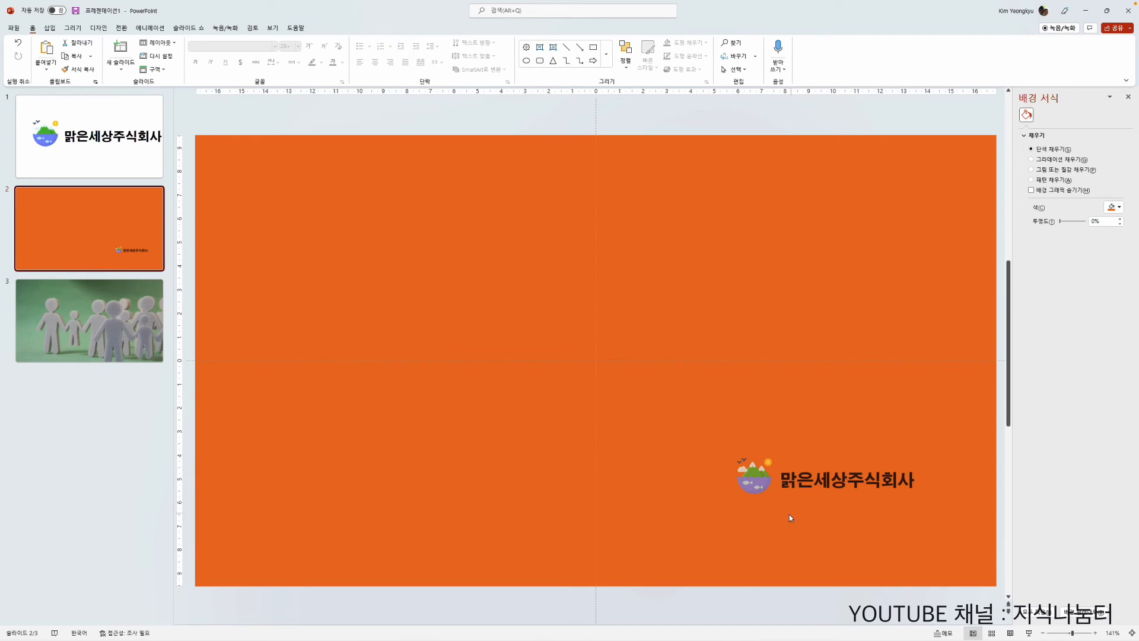
{"action": "left_click", "coordinate": [753, 484]}
{"action": "left_click_drag", "start_coordinate": [753, 481], "coordinate": [788, 534]}
{"action": "left_click", "coordinate": [692, 456]}
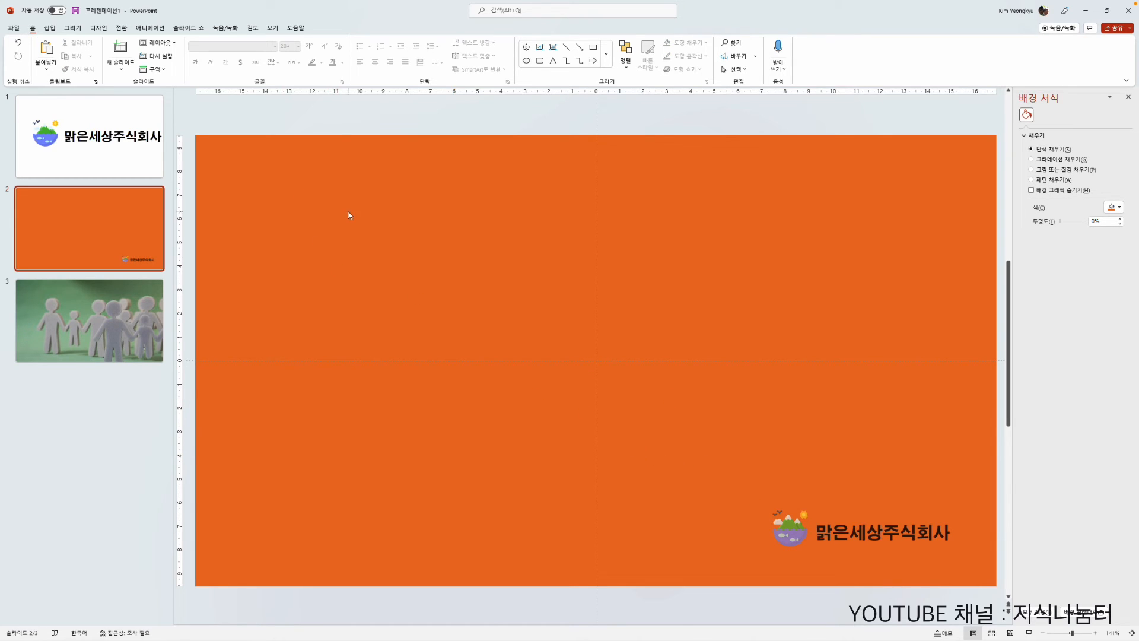
Step: Start inserting a new element on the orange slide
{"action": "left_click", "coordinate": [49, 28]}
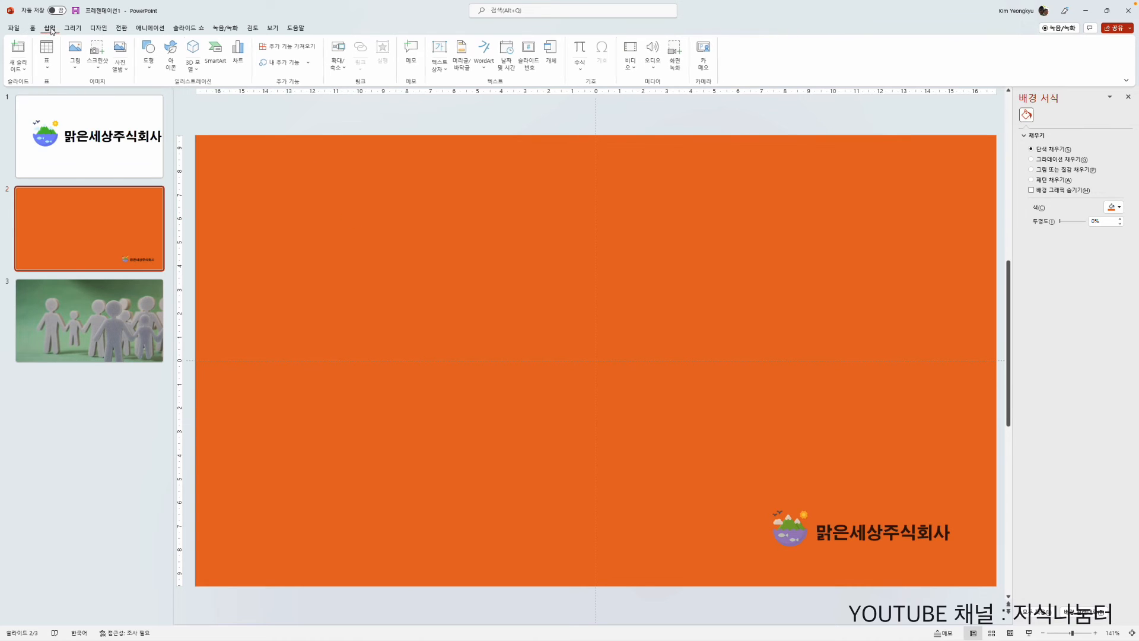